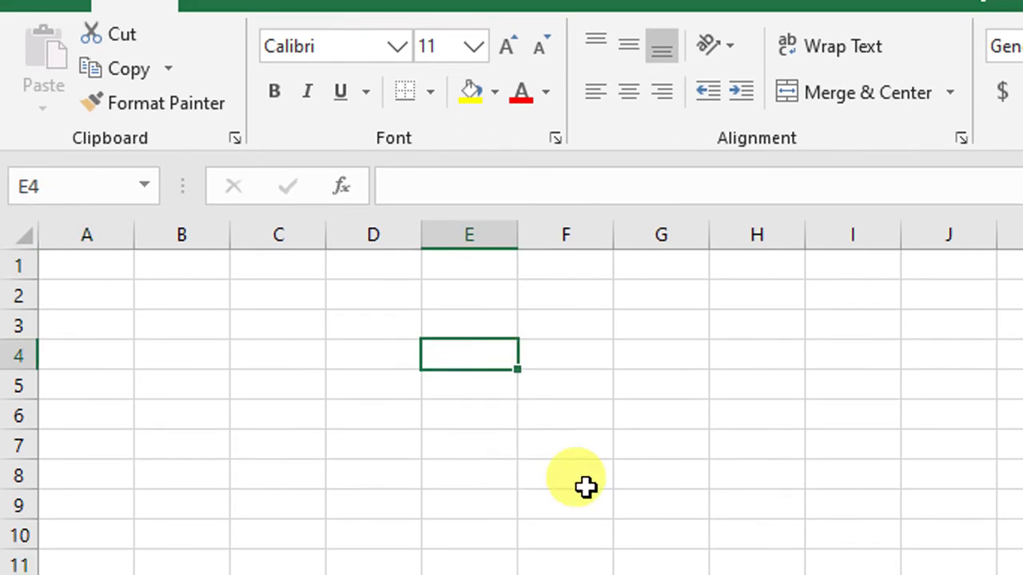
# Enter the header Name in E4 and list A, B and C below it in E5:E7
pyautogui.write('Name')
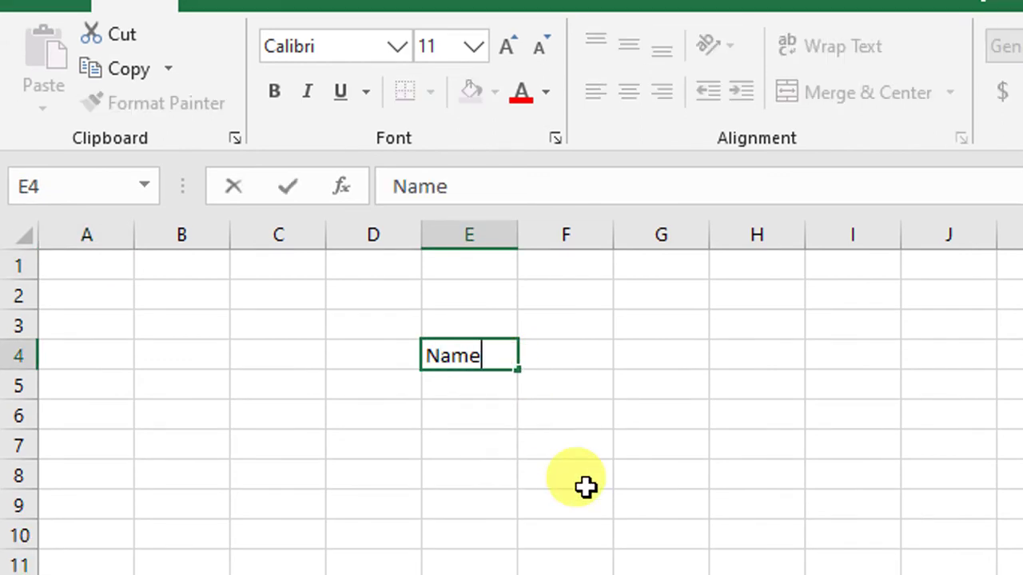
pyautogui.press('Return')
pyautogui.press('Return')
pyautogui.write('B')
pyautogui.press('Return')
pyautogui.write('C')
pyautogui.press('Return')
# Add a Salary column in F4 with the values 4500, 4000 and 43900 in F5:F7
pyautogui.press('Up')
pyautogui.press('Up')
pyautogui.press('Up')
pyautogui.press('Up')
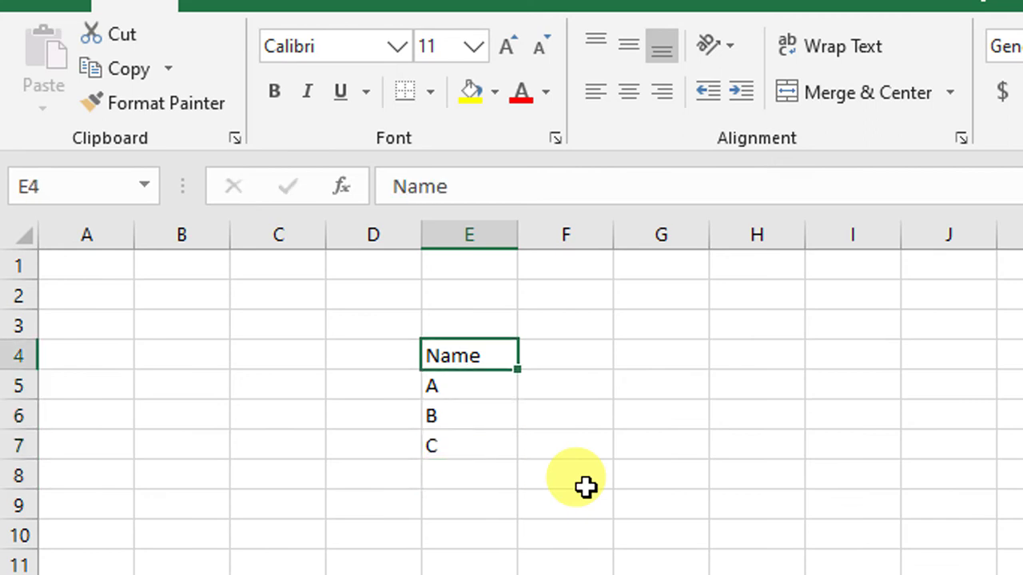
pyautogui.press('Right')
pyautogui.write('Sal')
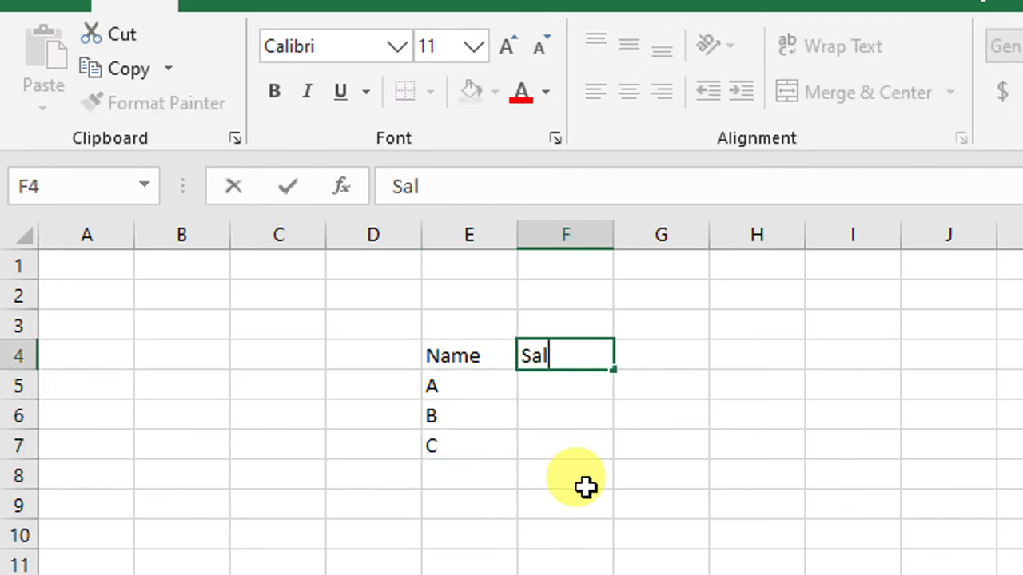
pyautogui.press('Return')
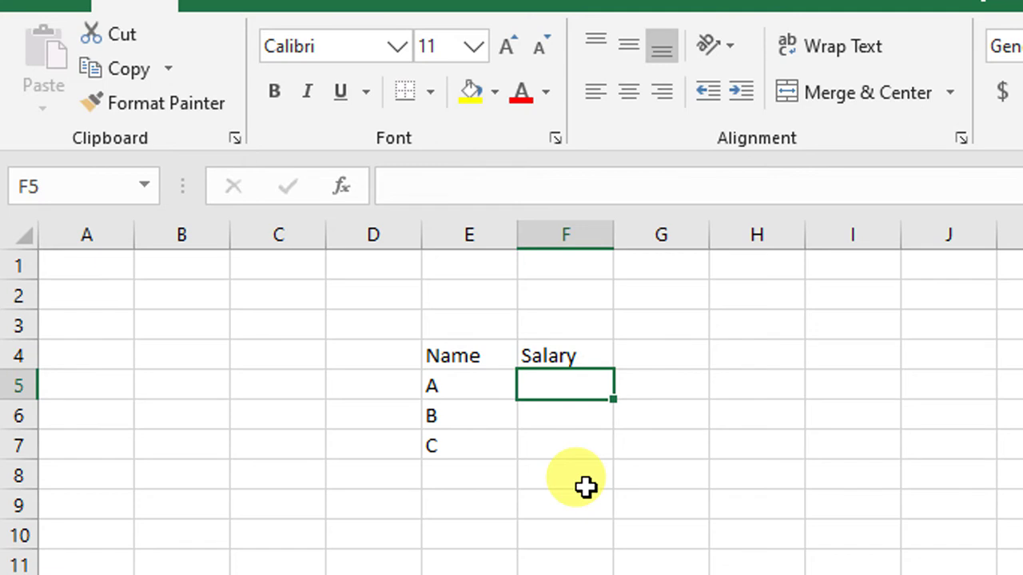
pyautogui.write('45')
pyautogui.press('Return')
pyautogui.write('4000')
pyautogui.press('Return')
pyautogui.write('43900')
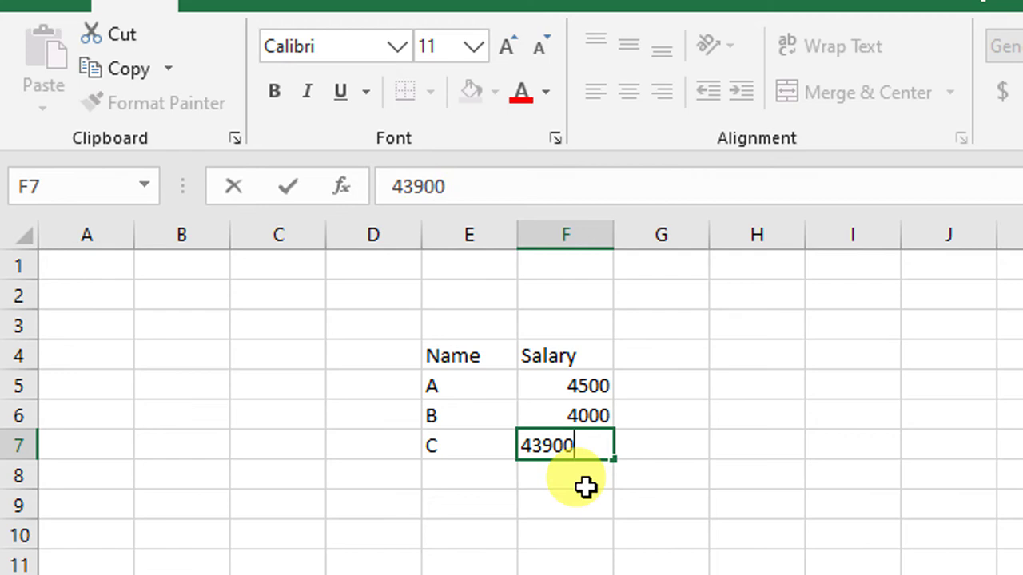
pyautogui.press('Return')
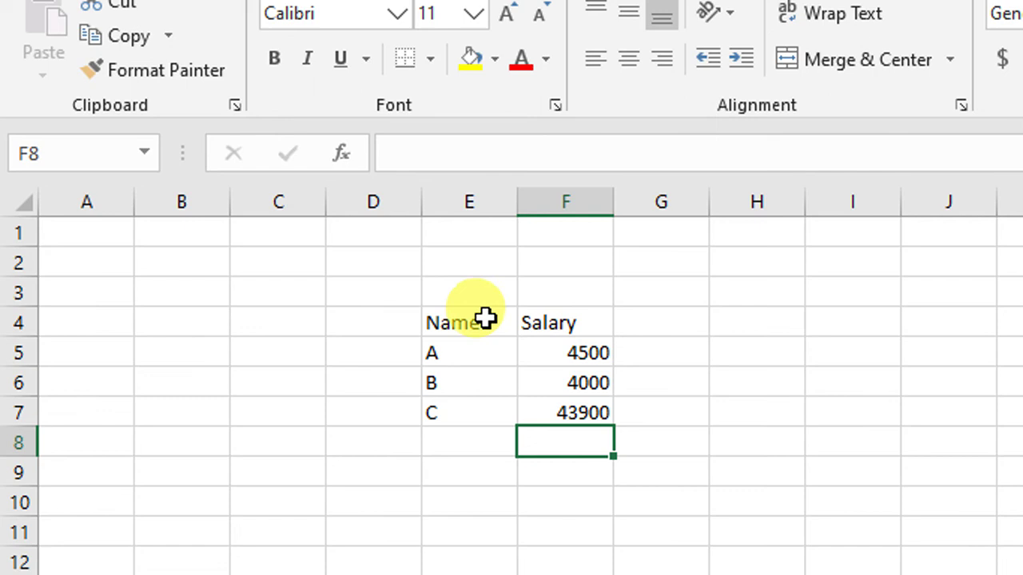
# Copy the Name and Salary table in E4:F7 and paste it at H4
pyautogui.moveTo(483, 320); pyautogui.dragTo(554, 408)
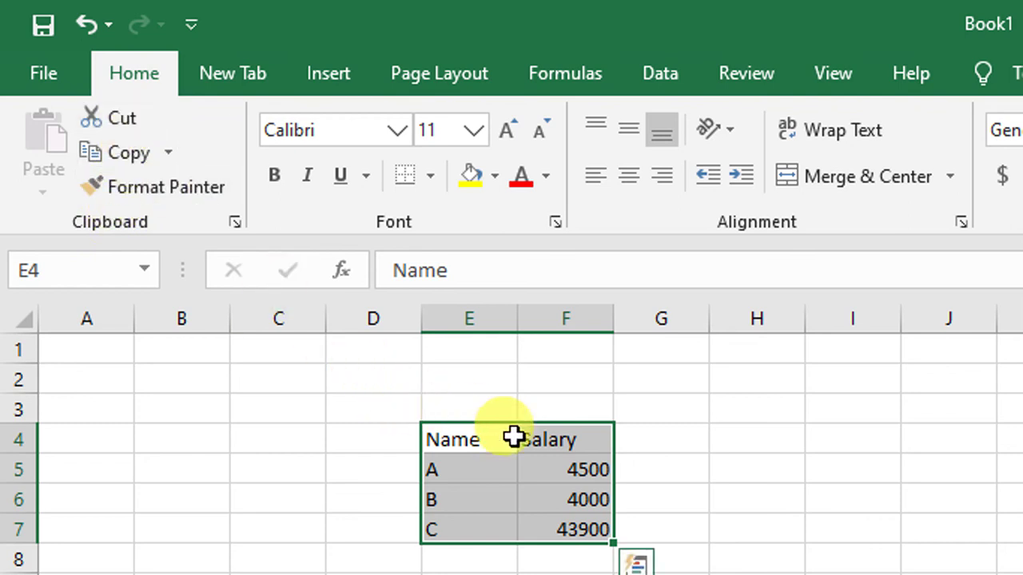
pyautogui.click(132, 153)
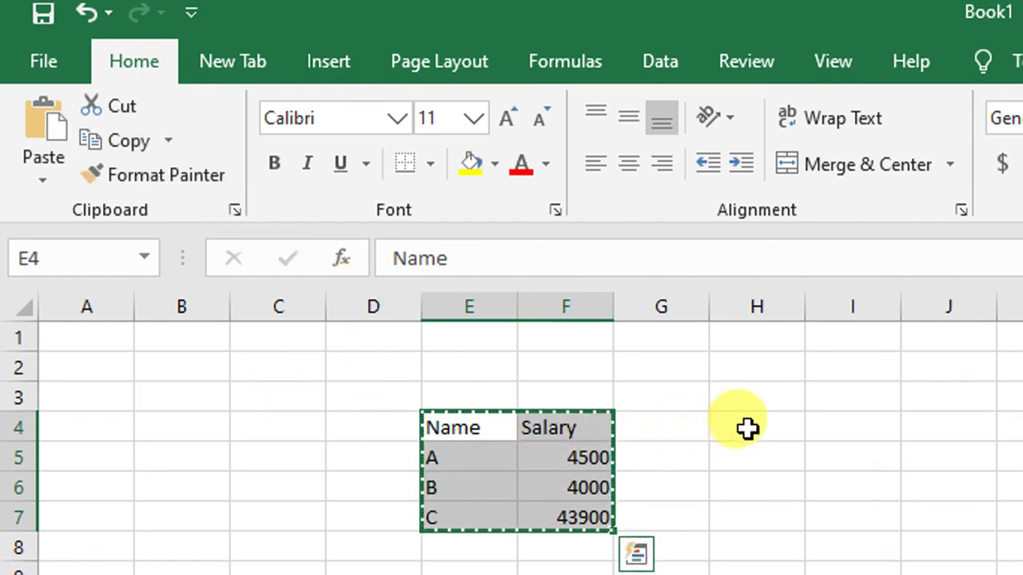
pyautogui.click(751, 429)
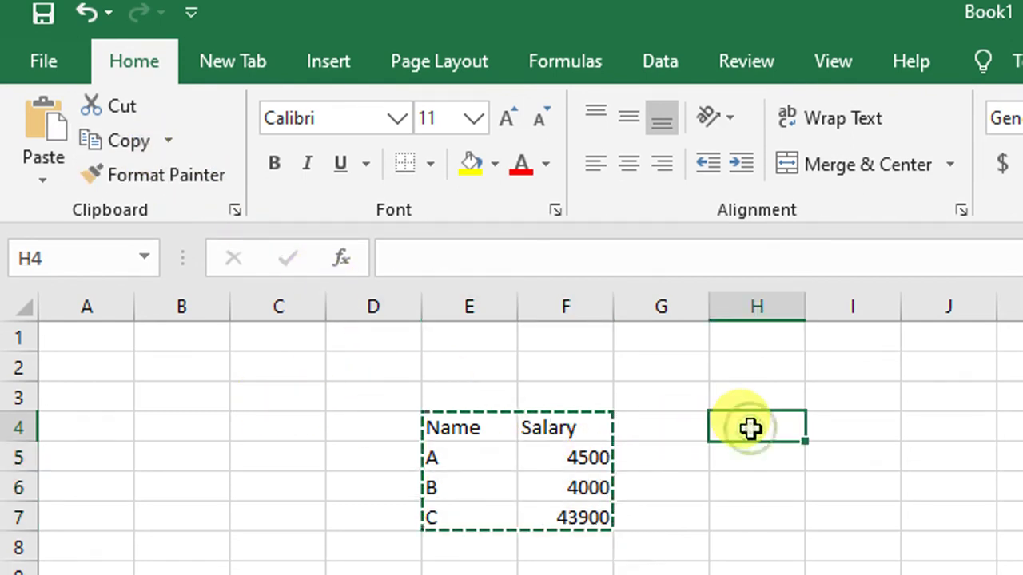
pyautogui.click(64, 160)
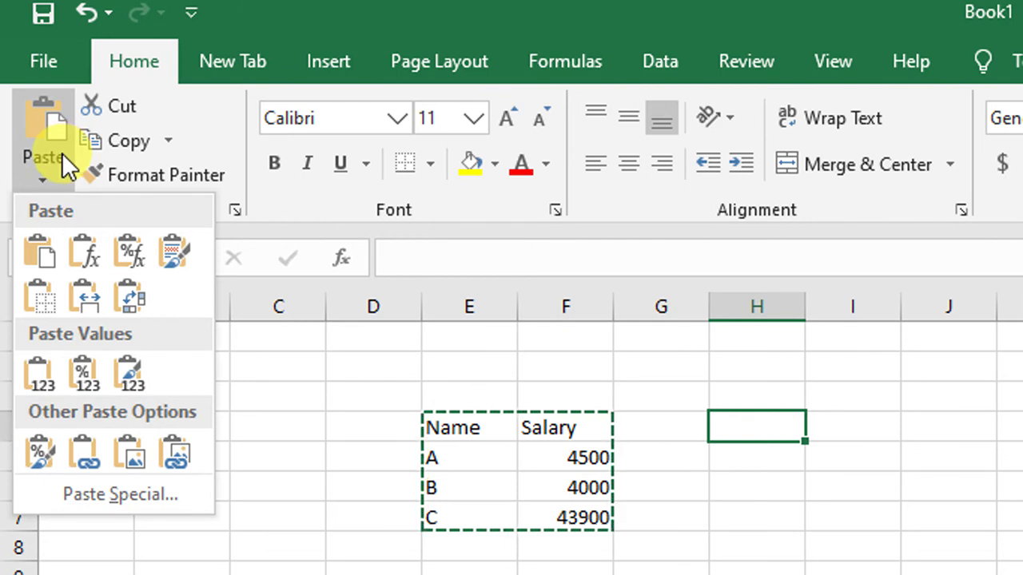
pyautogui.click(40, 249)
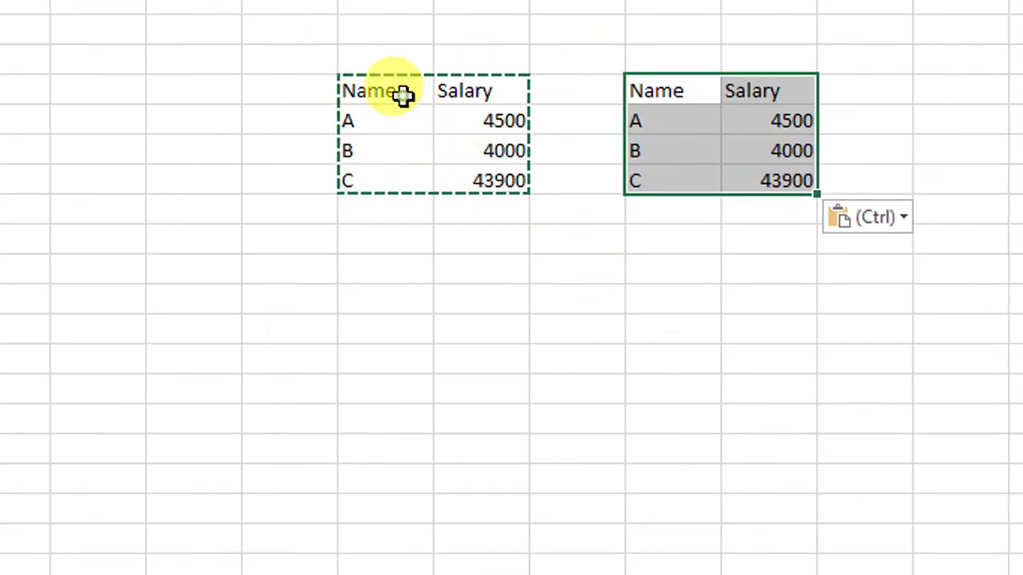
# Move the original table from E4:F7 to B4 by cutting and pasting it
pyautogui.moveTo(402, 95); pyautogui.dragTo(482, 173)
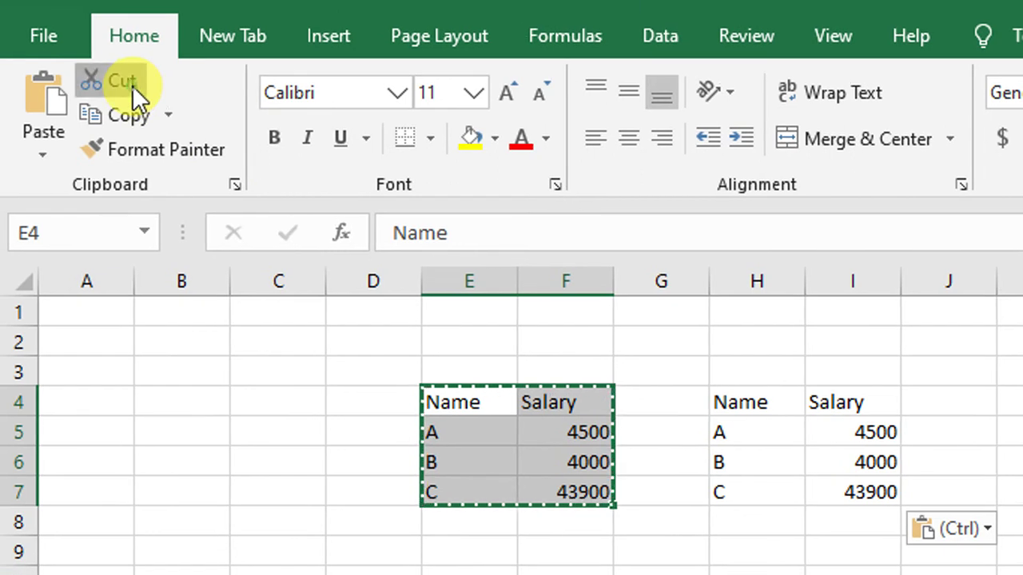
pyautogui.click(124, 76)
pyautogui.click(173, 272)
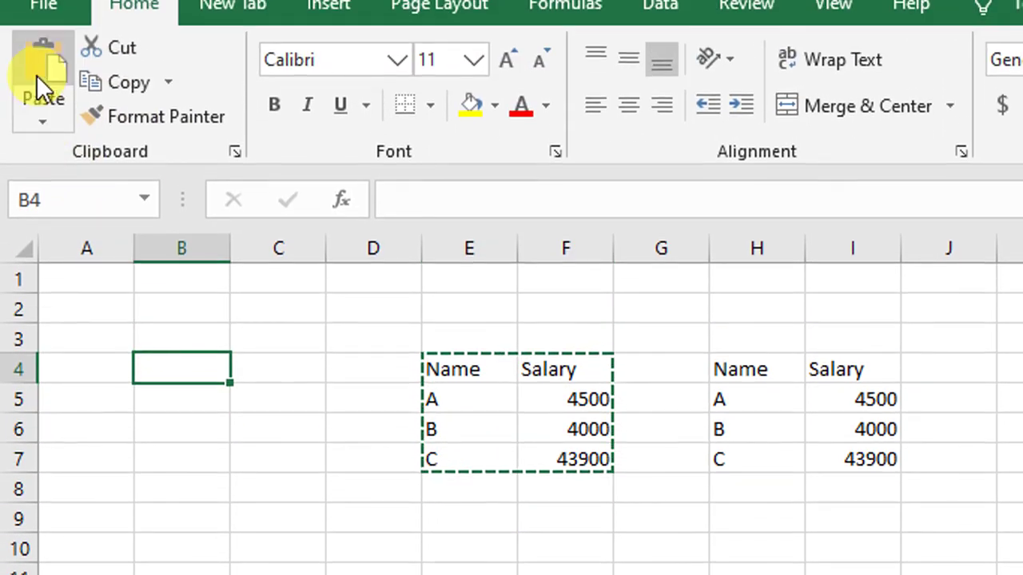
pyautogui.click(38, 4)
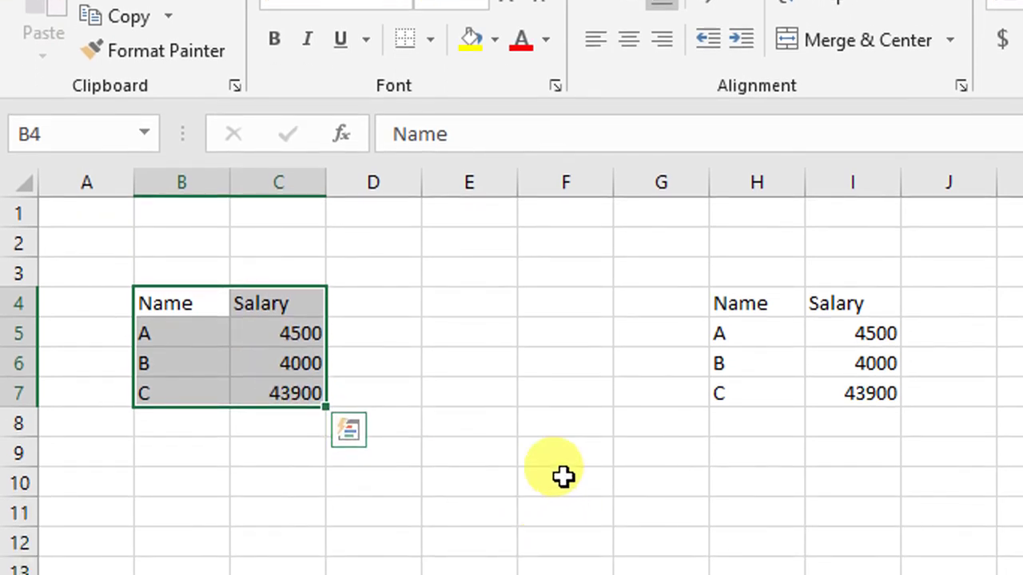
pyautogui.click(563, 476)
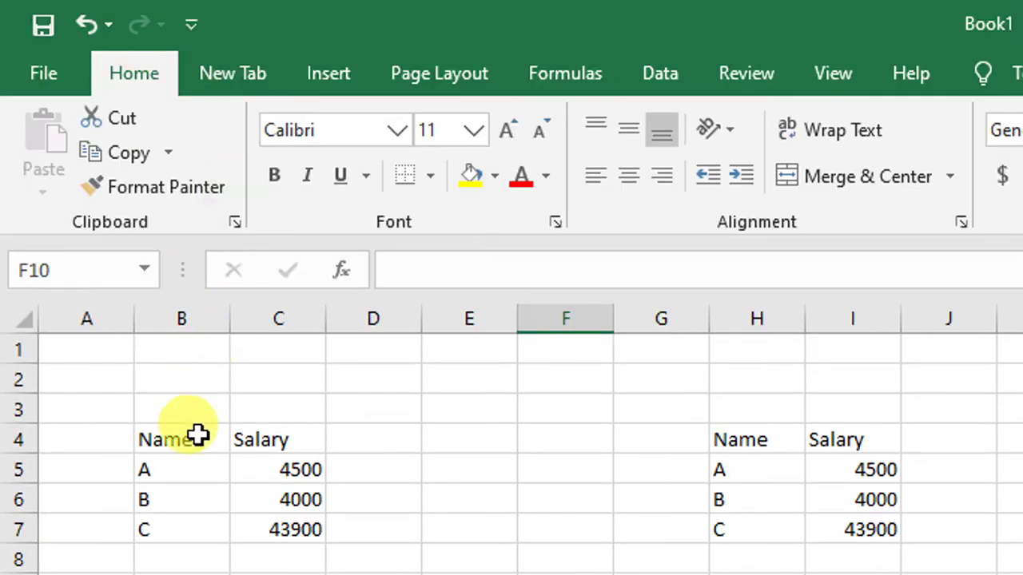
# Format the Name header in B4 with a yellow fill and bold red text
pyautogui.moveTo(197, 436); pyautogui.dragTo(240, 436)
pyautogui.click(204, 436)
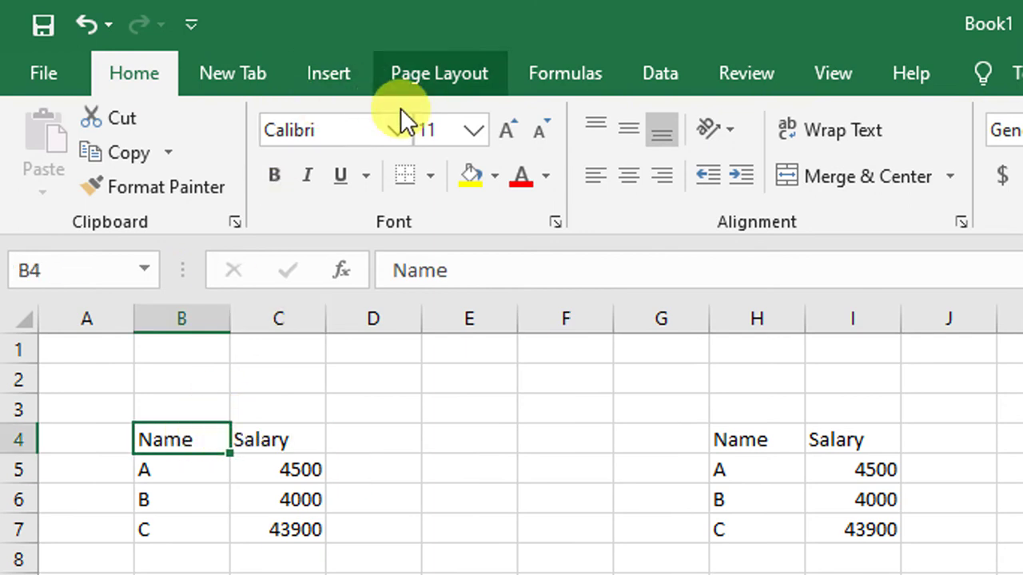
pyautogui.click(470, 174)
pyautogui.click(524, 185)
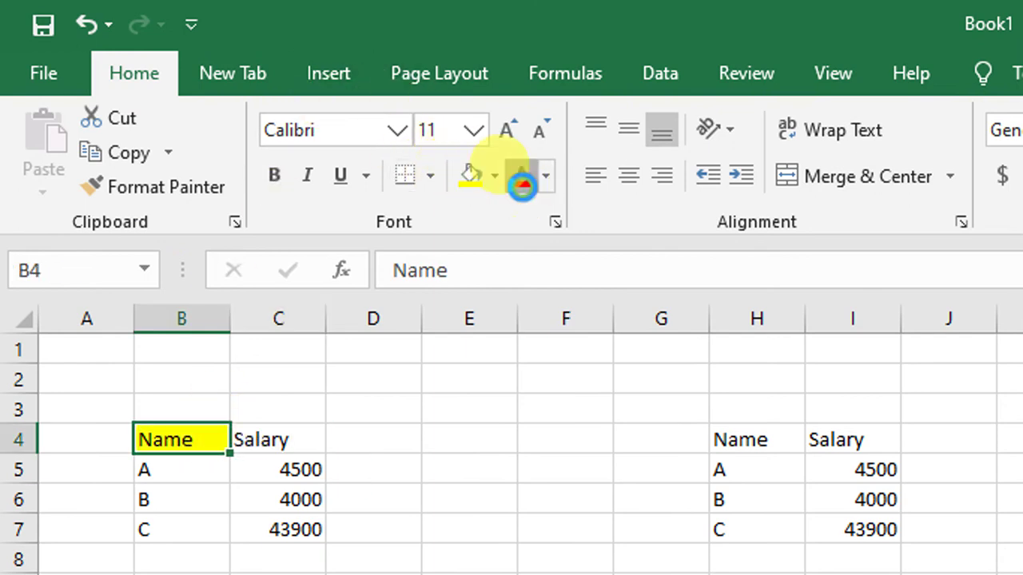
pyautogui.click(282, 182)
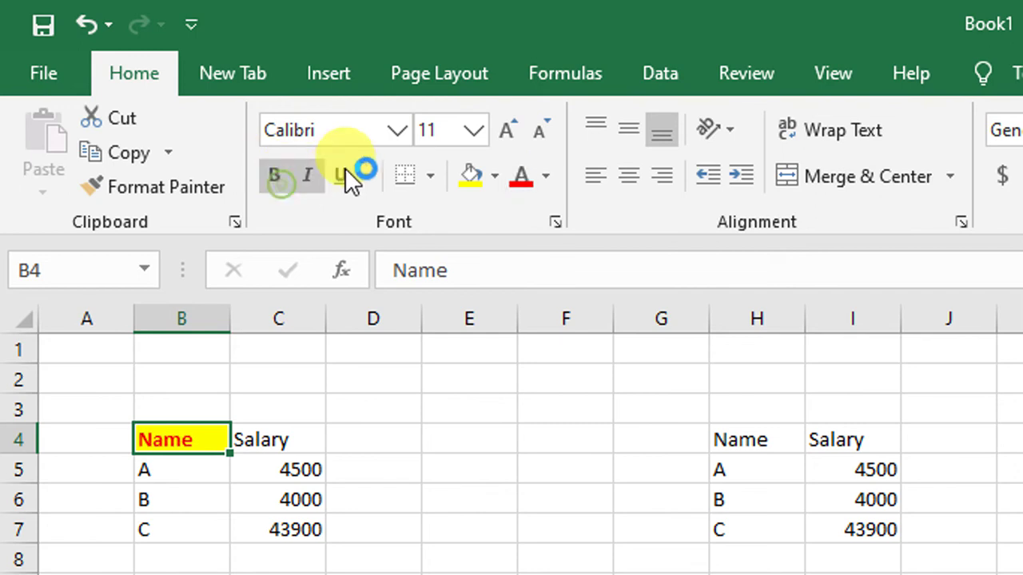
# Set the Name header in B4 to font size 14 and apply All Borders to it
pyautogui.click(471, 132)
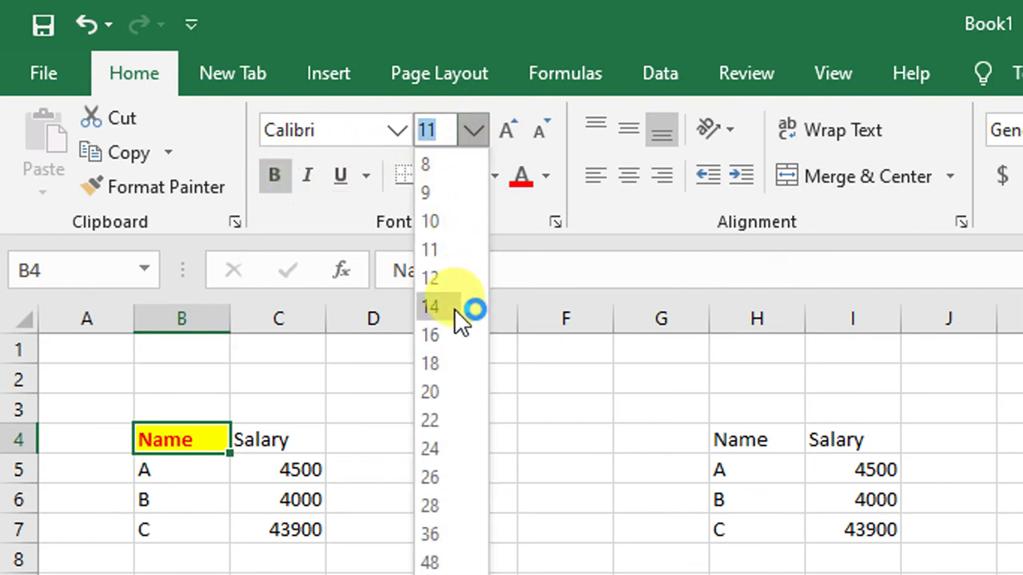
pyautogui.click(454, 309)
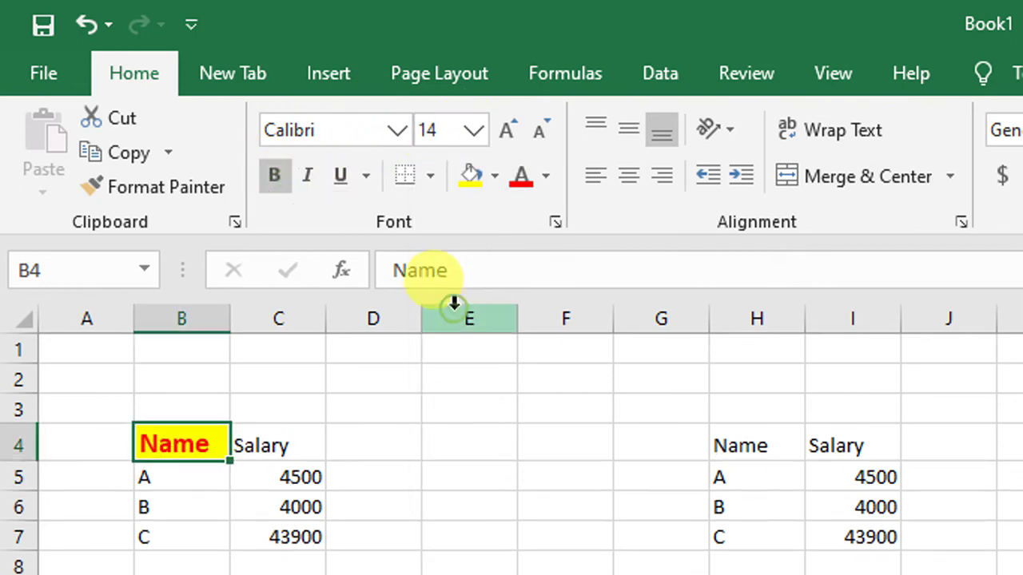
pyautogui.click(430, 178)
pyautogui.click(449, 432)
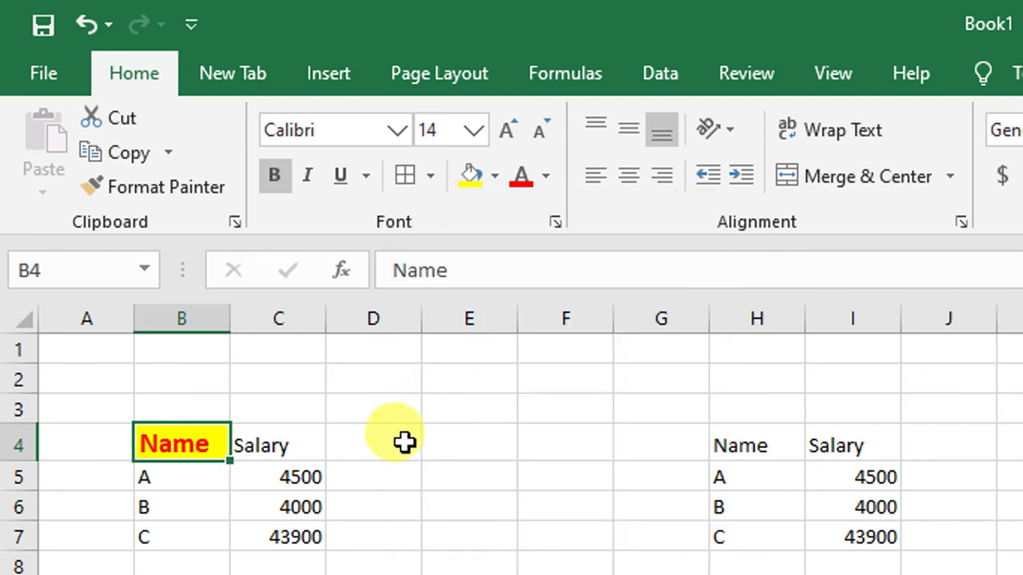
pyautogui.click(319, 471)
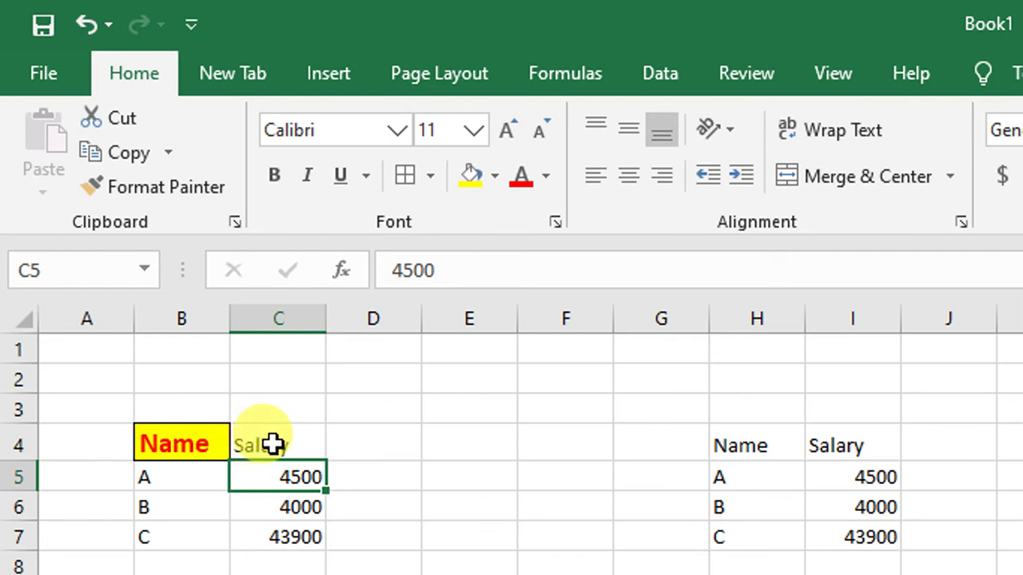
# Copy the formatting of the Name header in B4 onto the Salary header in C4 with Format Painter
pyautogui.click(194, 449)
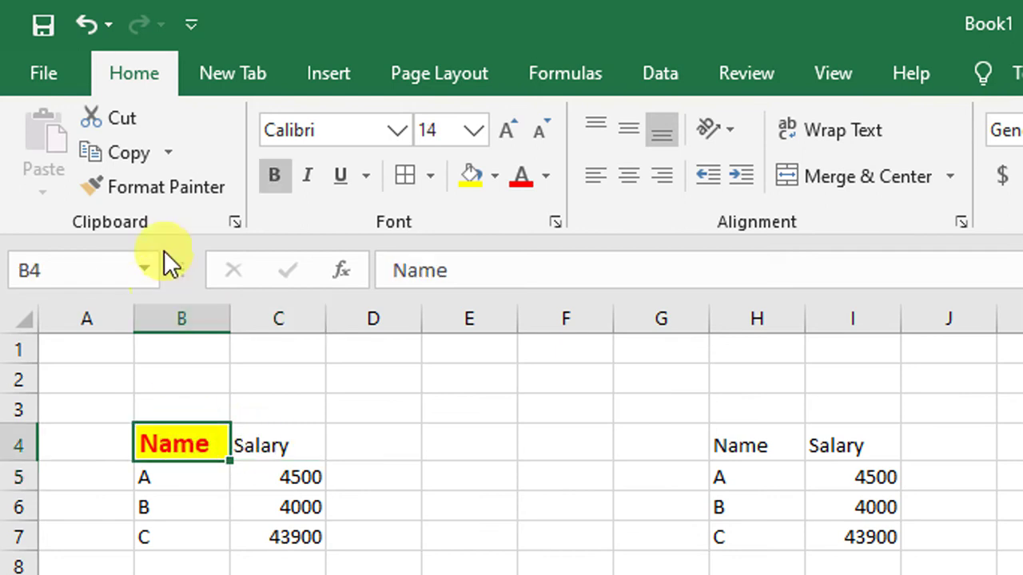
pyautogui.click(168, 192)
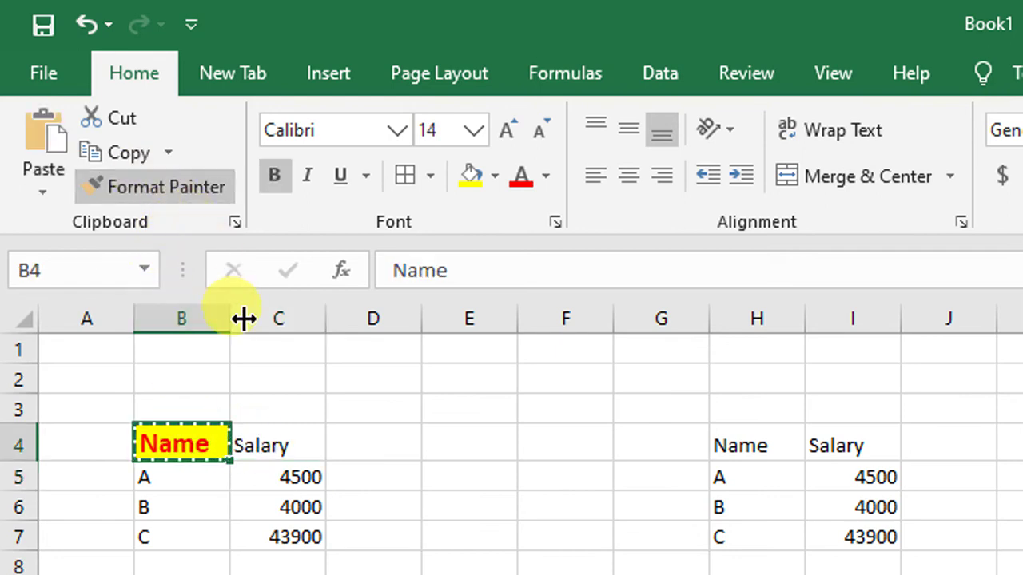
pyautogui.click(274, 442)
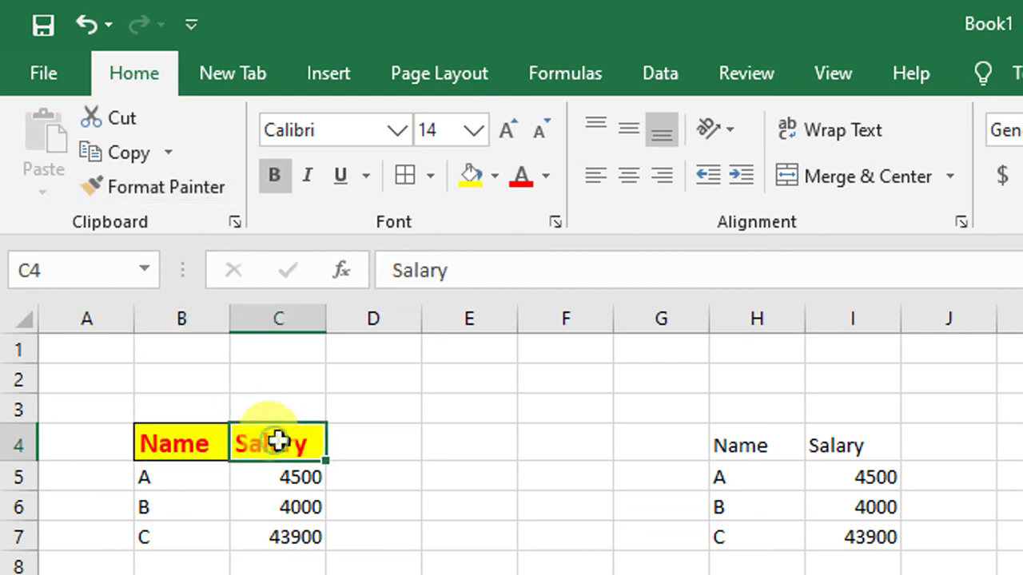
pyautogui.click(381, 467)
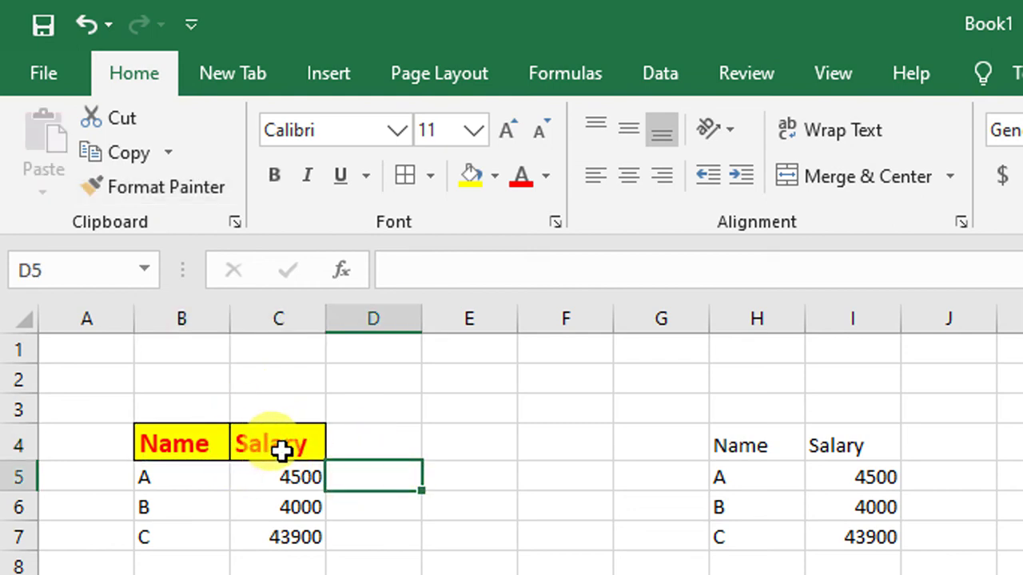
# Lock Format Painter on B4, apply its formatting to H4, I4 and H5:H7, and turn Format Painter off
pyautogui.click(210, 448)
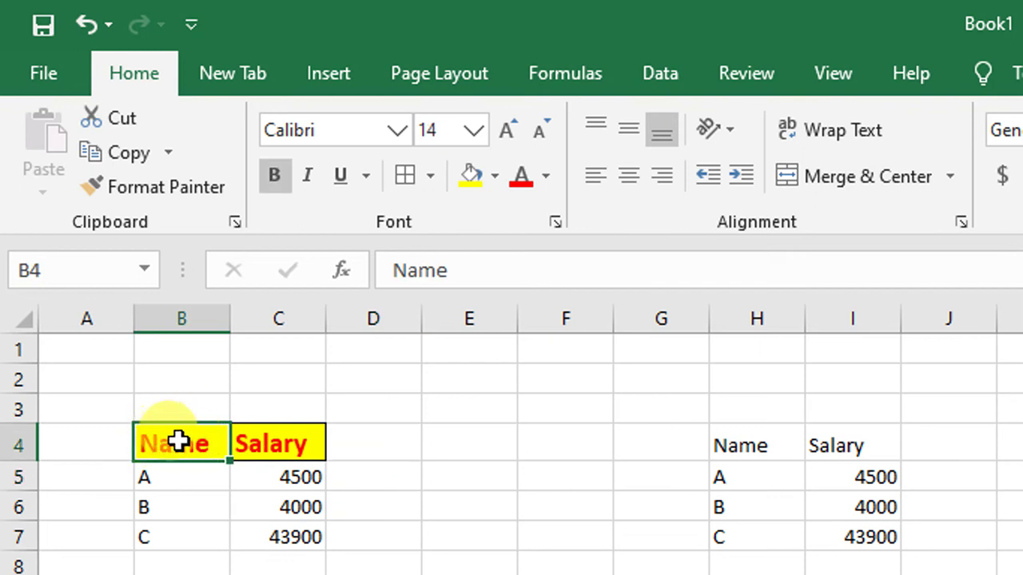
pyautogui.click(162, 190)
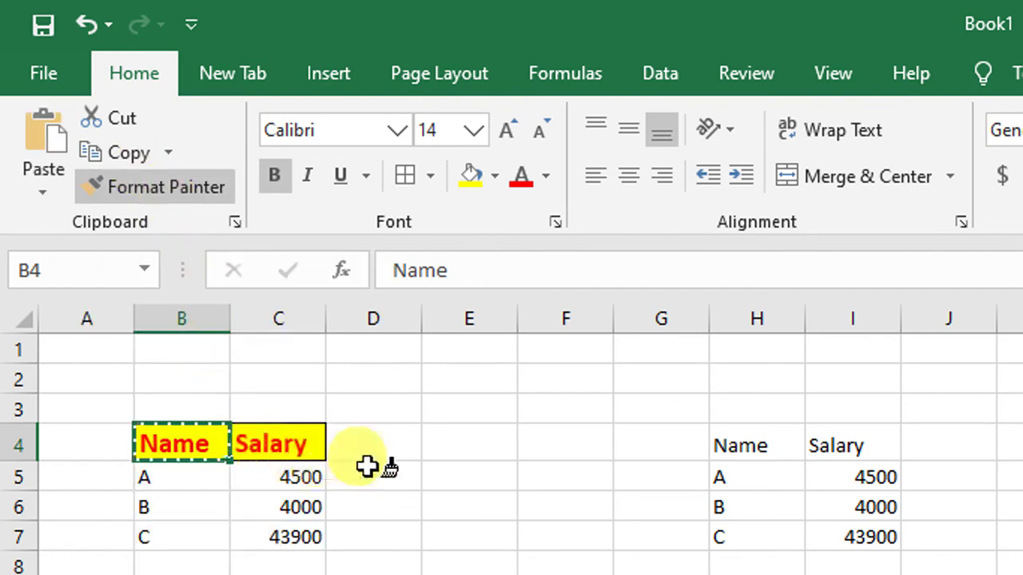
pyautogui.click(735, 445)
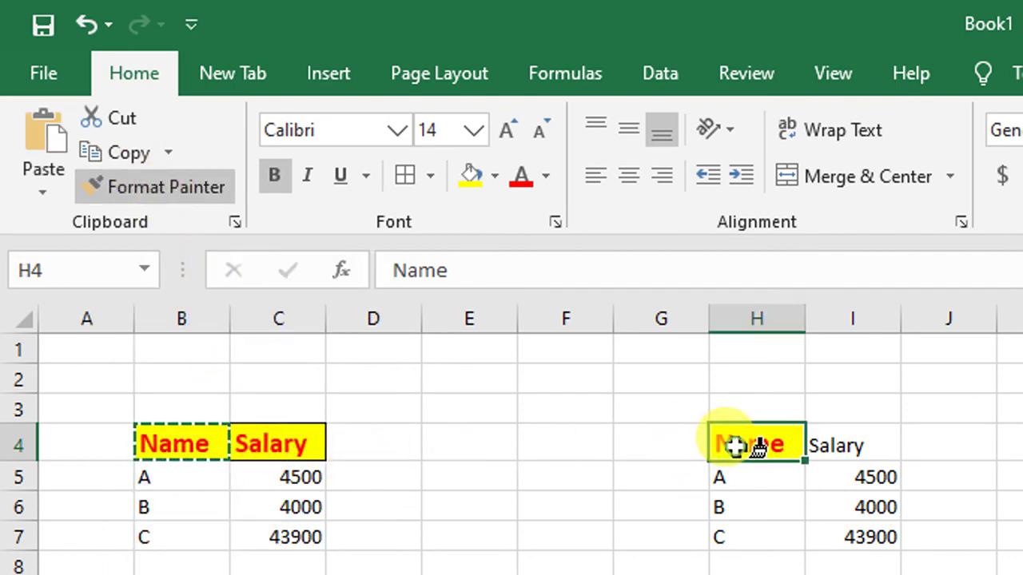
pyautogui.click(839, 447)
pyautogui.click(784, 477)
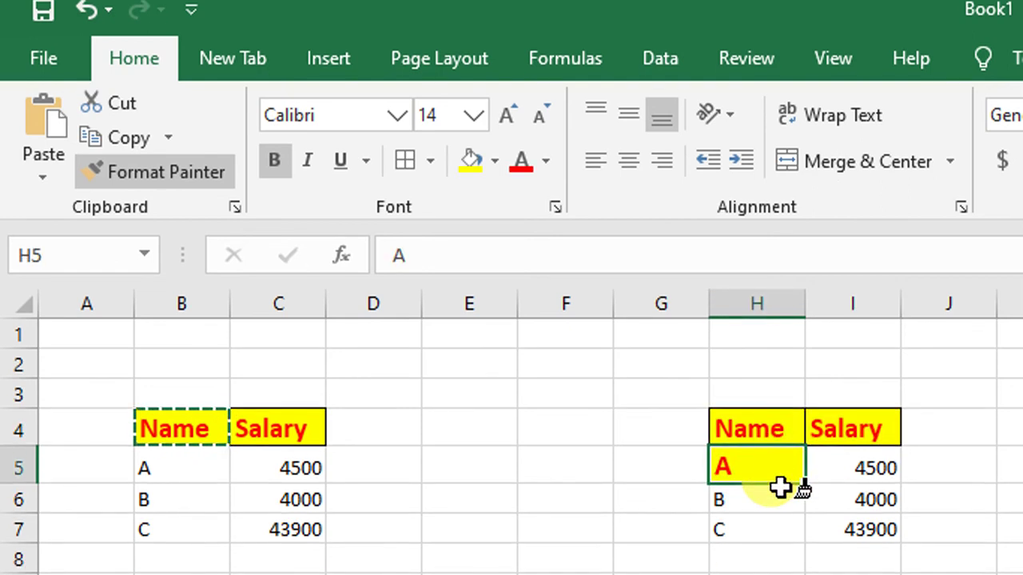
pyautogui.click(772, 498)
pyautogui.click(770, 525)
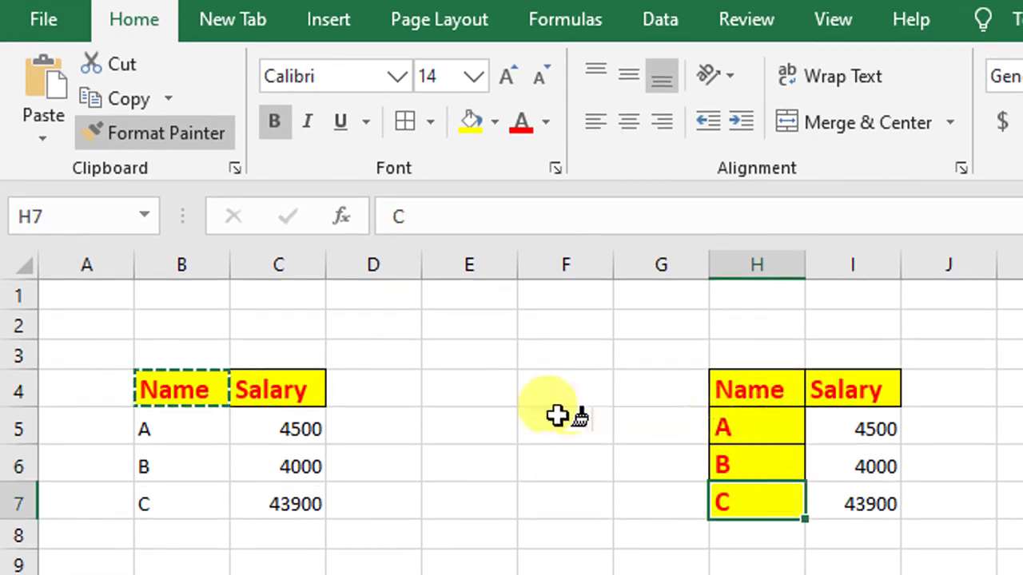
pyautogui.click(204, 138)
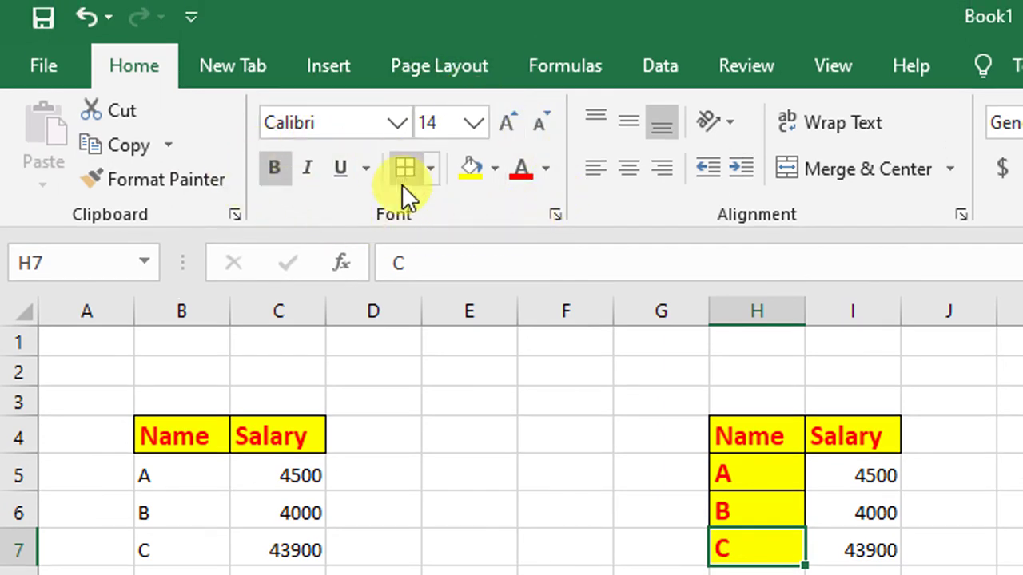
# Apply All Borders to the Name and Salary table in B4:C7
pyautogui.moveTo(203, 431); pyautogui.dragTo(283, 523)
pyautogui.moveTo(283, 488); pyautogui.dragTo(285, 505)
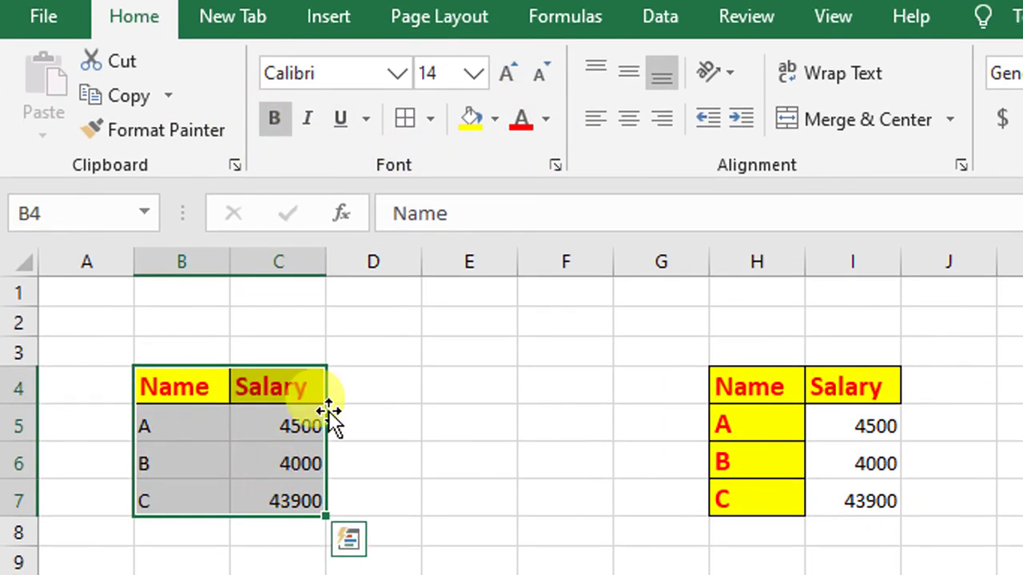
pyautogui.click(429, 124)
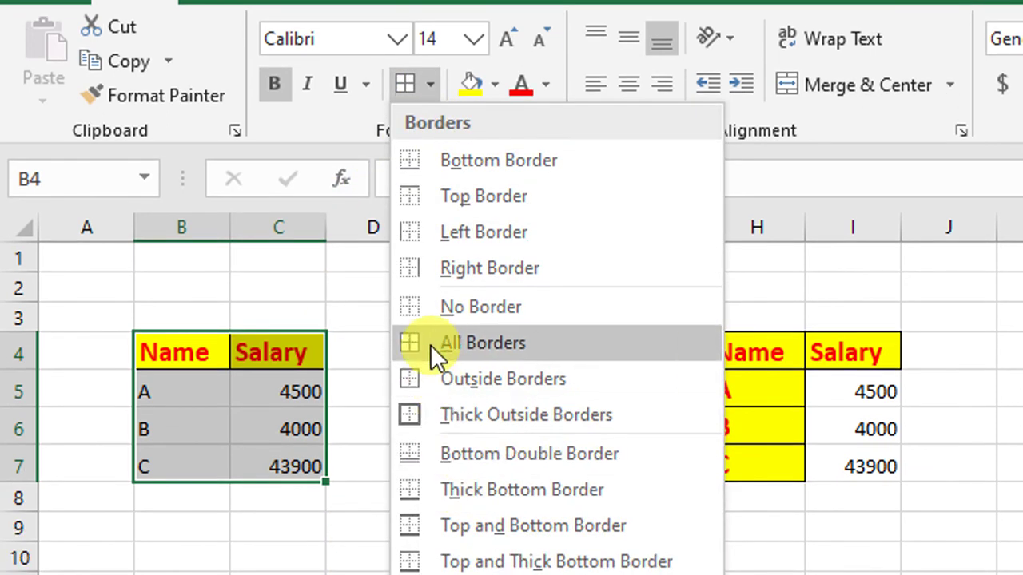
pyautogui.click(431, 379)
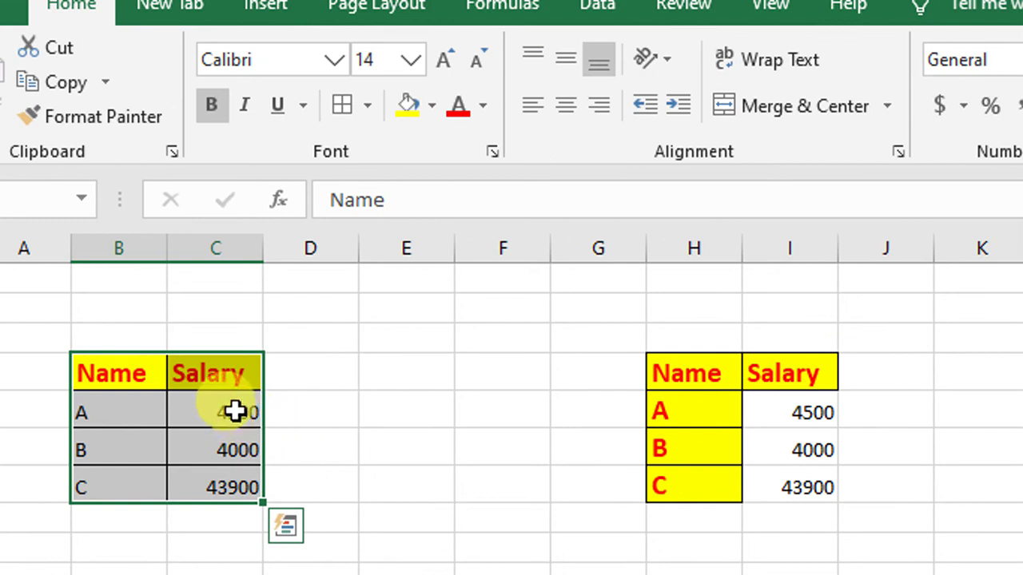
# Try left and center alignment on the salary values in C5:C7 and finish with right alignment
pyautogui.moveTo(234, 410); pyautogui.dragTo(234, 476)
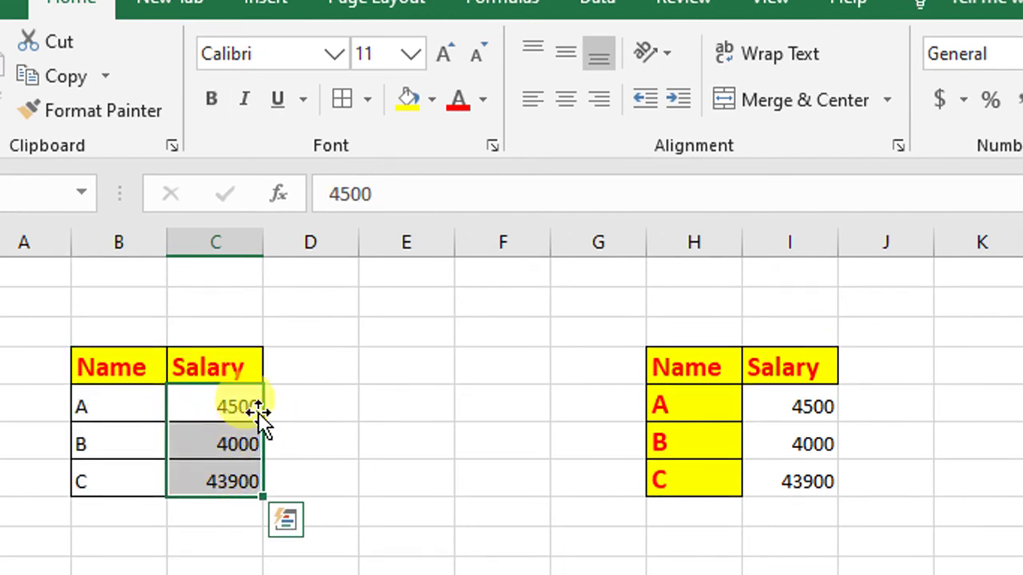
pyautogui.click(529, 103)
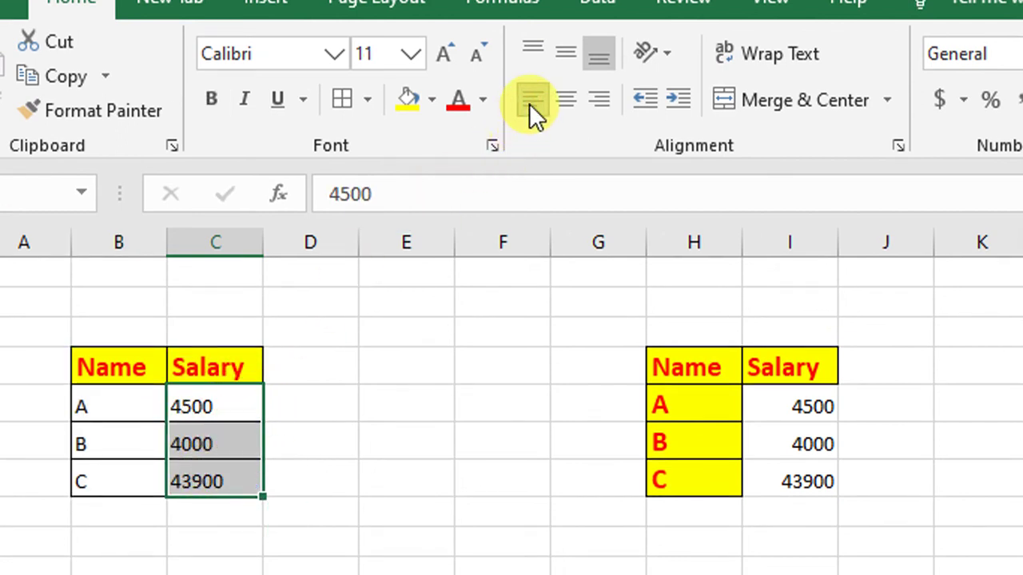
pyautogui.click(562, 112)
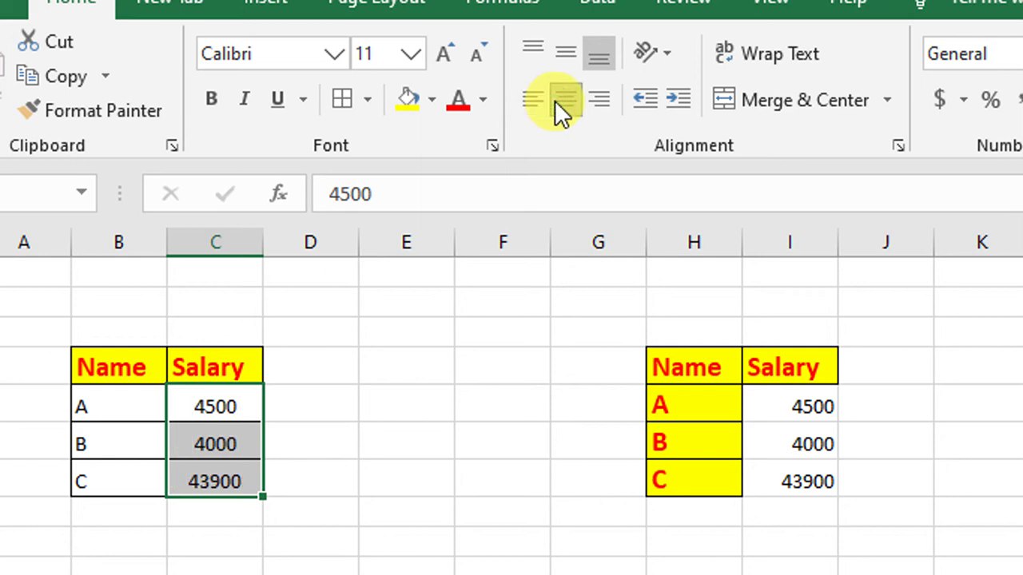
pyautogui.click(595, 103)
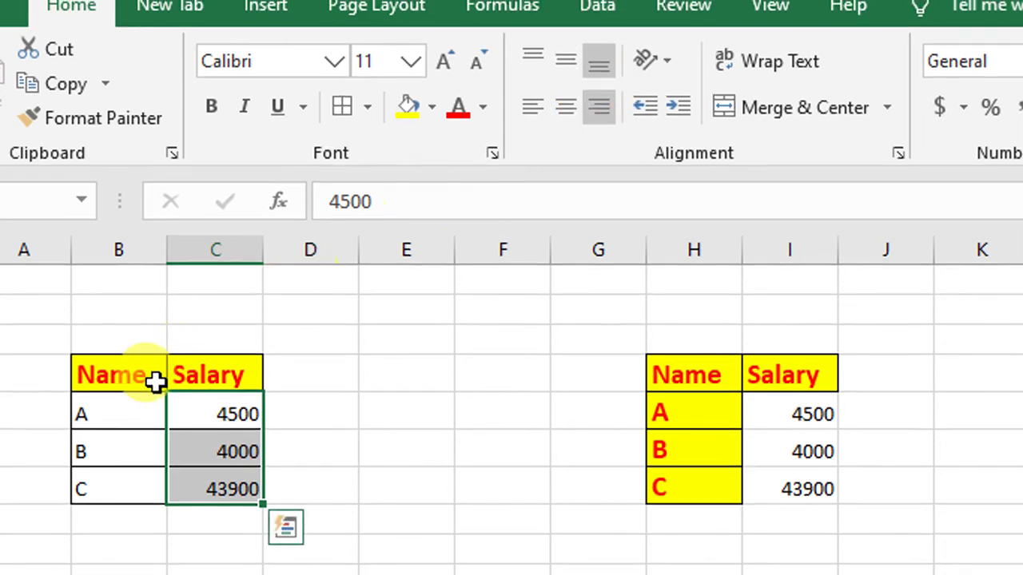
# Try the Vertical Text orientation on the Name header in B4 and undo it
pyautogui.click(153, 374)
pyautogui.click(663, 64)
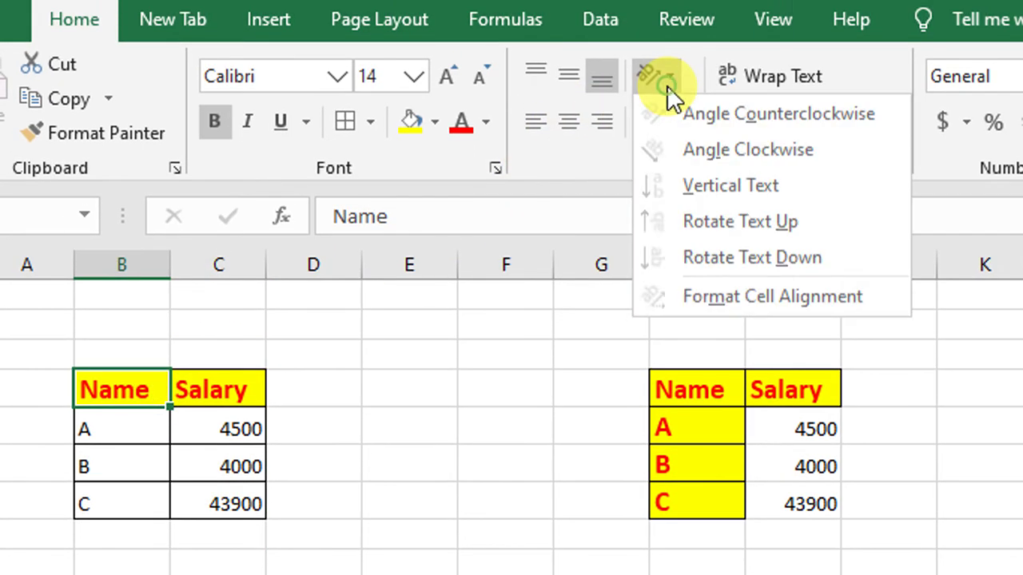
pyautogui.click(680, 184)
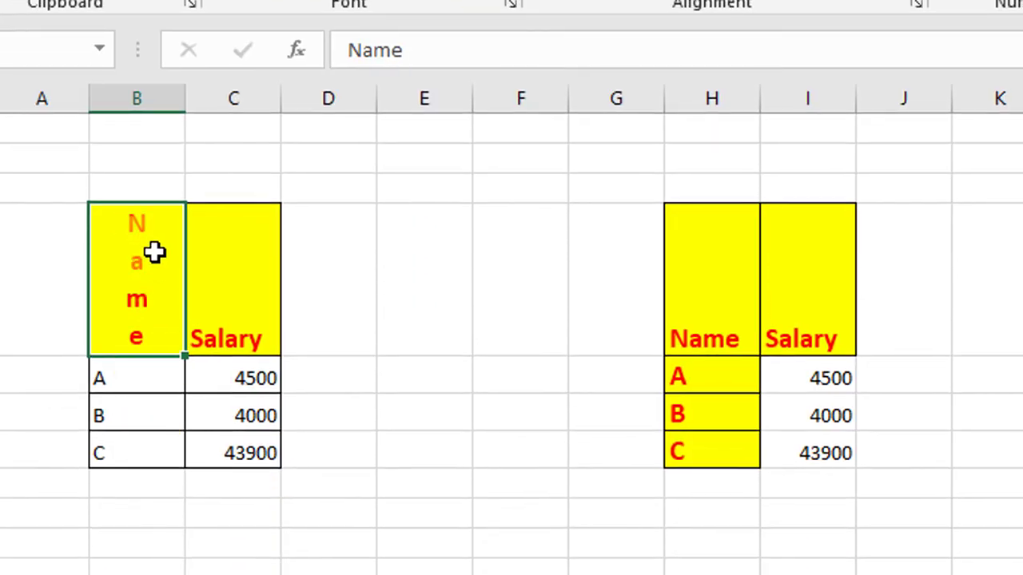
pyautogui.hotkey('ctrl', 'z')
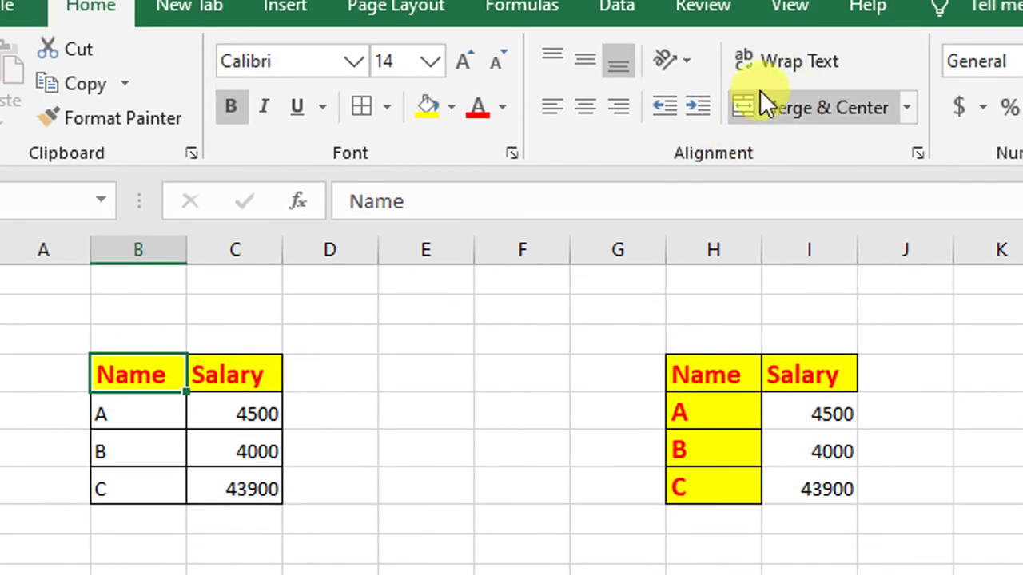
# Merge and center the range C1:H2 above the tables and enter the title ICIT in it
pyautogui.moveTo(256, 286); pyautogui.dragTo(687, 309)
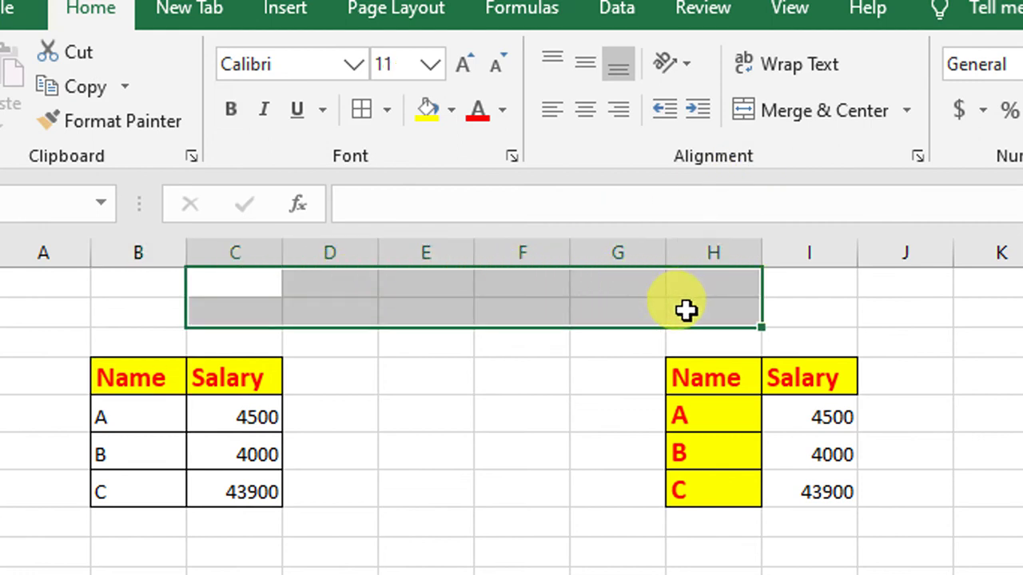
pyautogui.click(787, 116)
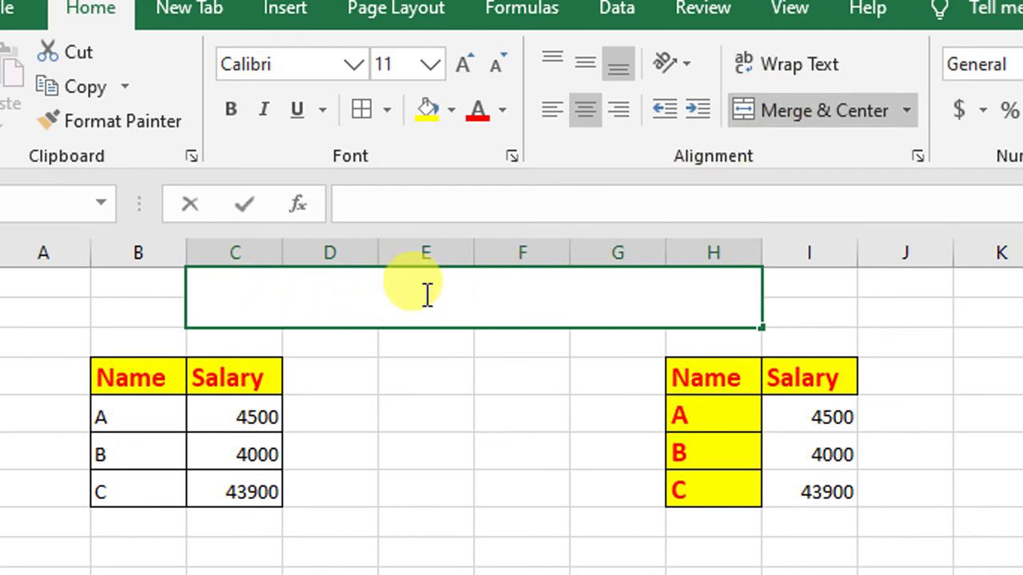
pyautogui.write('ICIT')
pyautogui.press('Return')
pyautogui.click(423, 294)
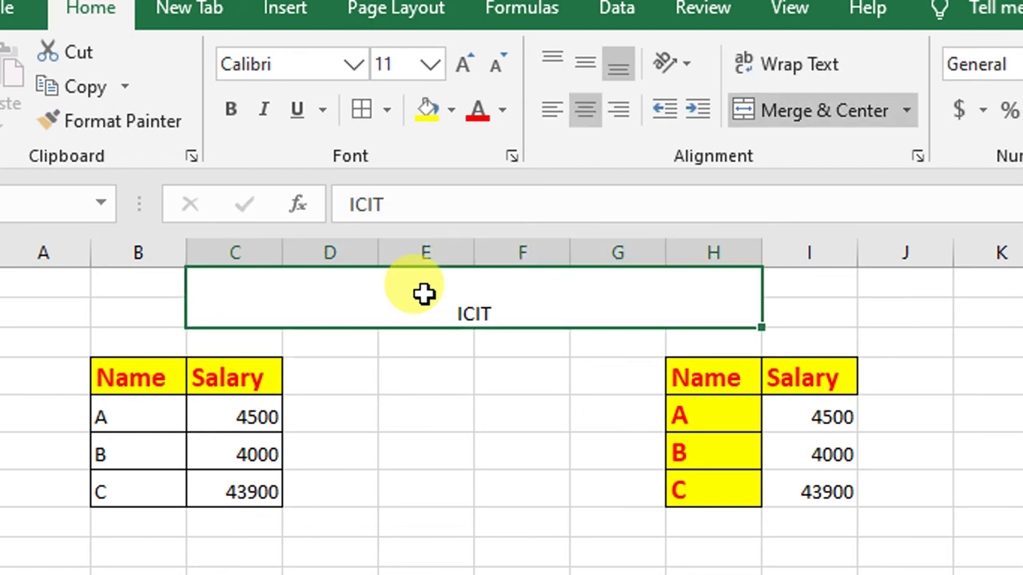
# Align the ICIT title to the top of its merged cell and format it as bold red text on a yellow fill
pyautogui.click(583, 64)
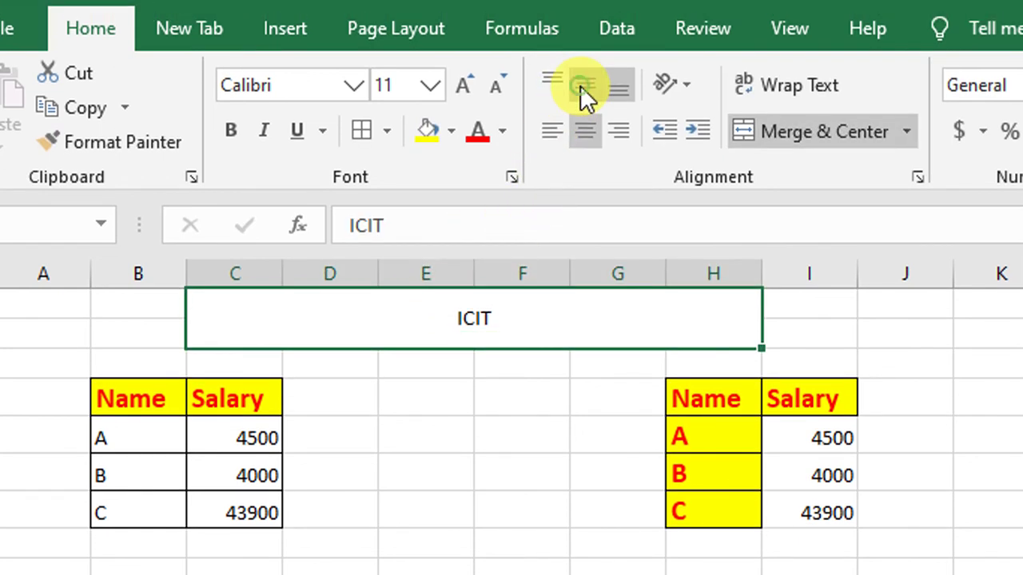
pyautogui.click(553, 86)
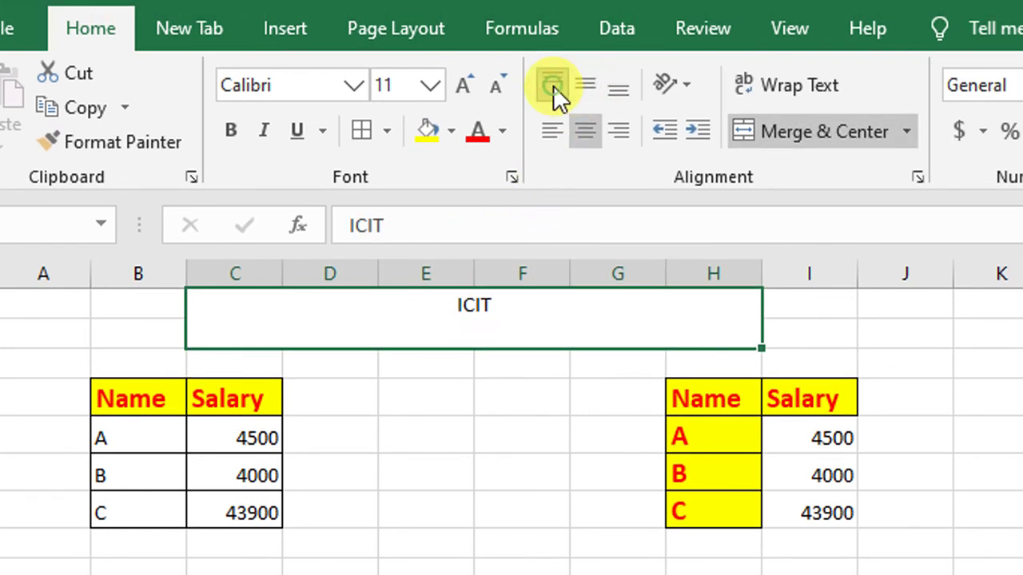
pyautogui.click(425, 139)
pyautogui.click(476, 136)
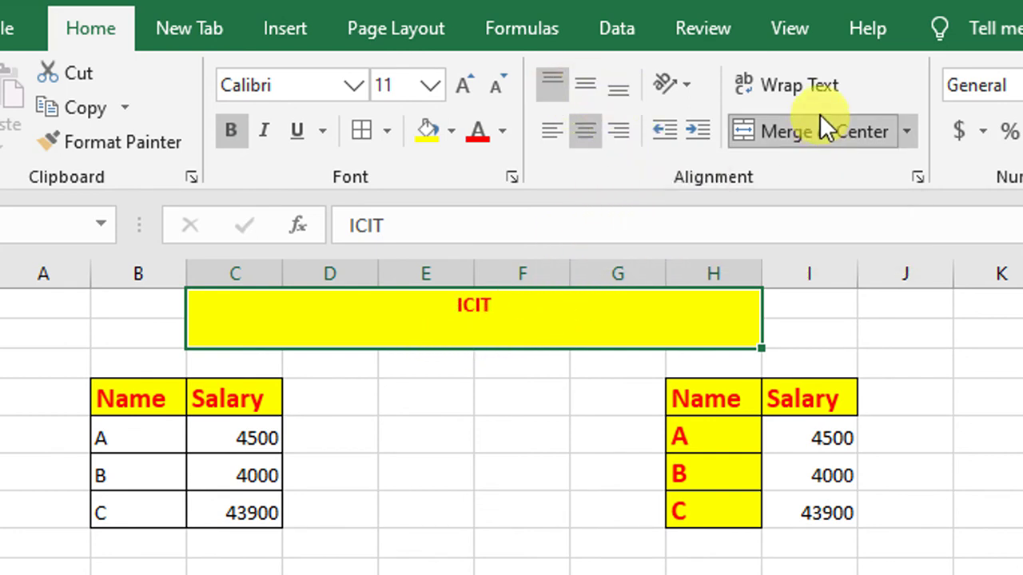
# Replace the title in merged cell C1:H2 with long filler text and toggle Wrap Text, leaving it turned on
pyautogui.click(765, 82)
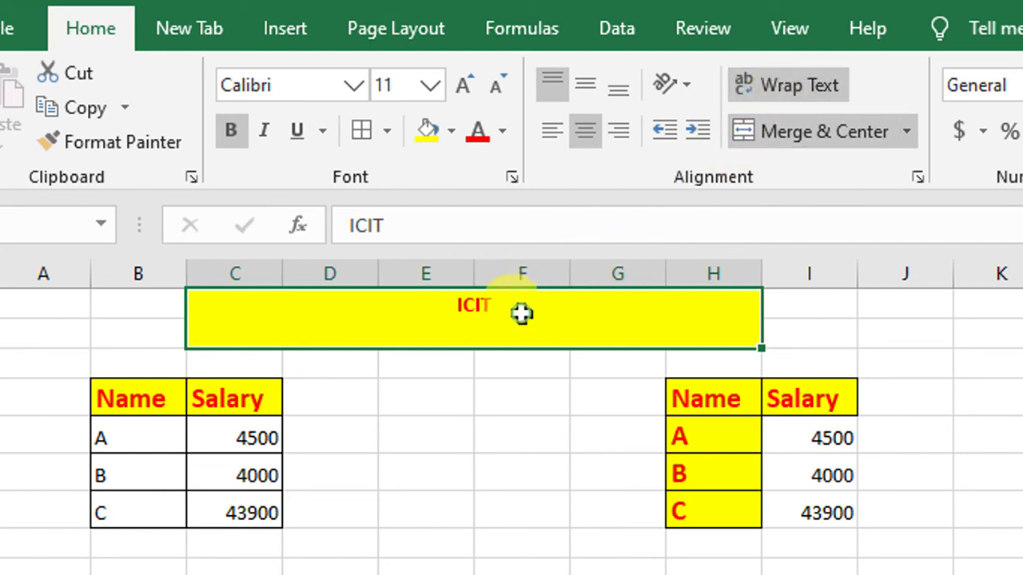
pyautogui.write('jflgdf glfdkjgdl fjg ')
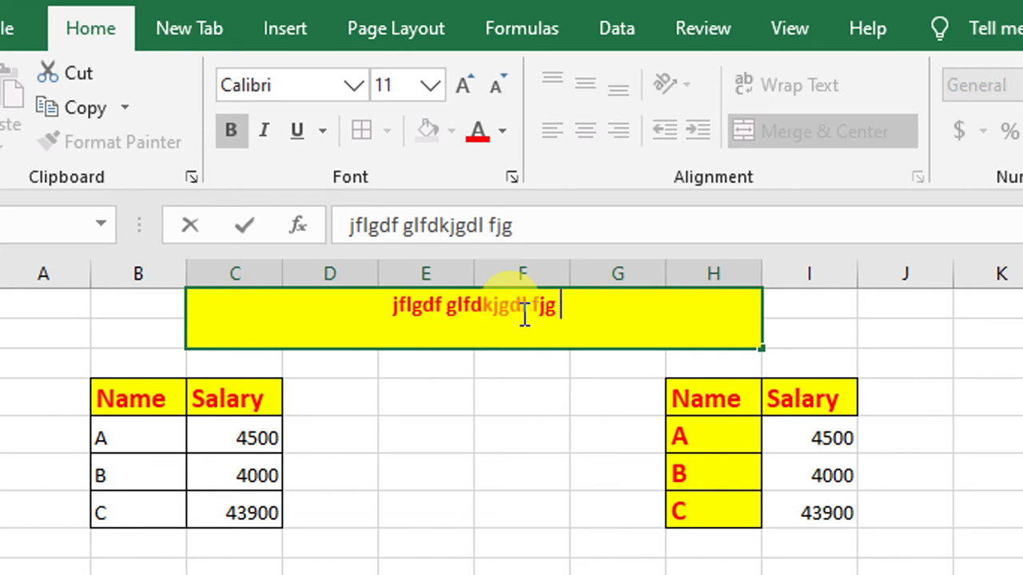
pyautogui.write('dfj gldj flgj dlfgj llfjglfd jglfjgld')
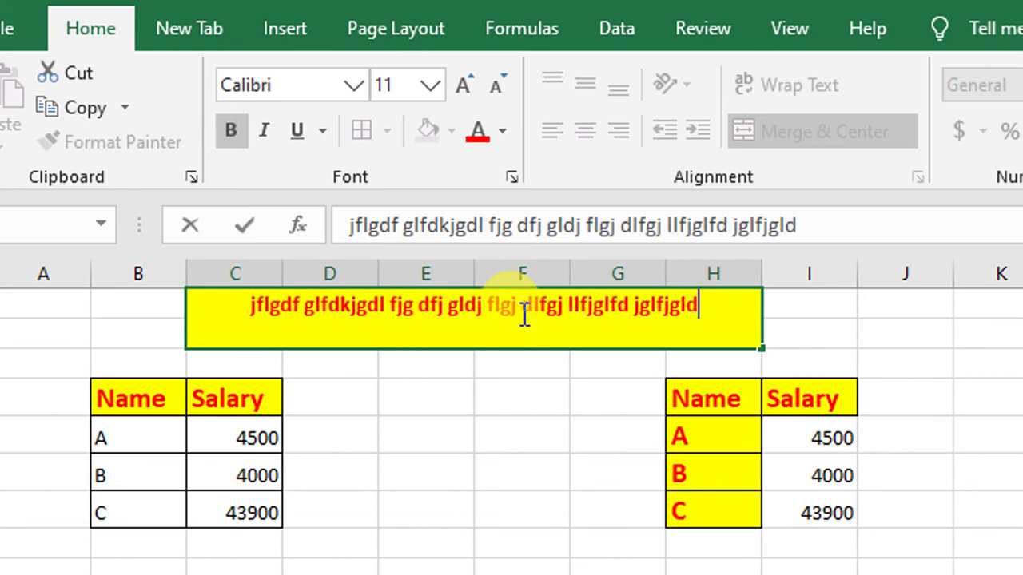
pyautogui.write('fj g flgjdflgjdlgj dflgjldfjglf')
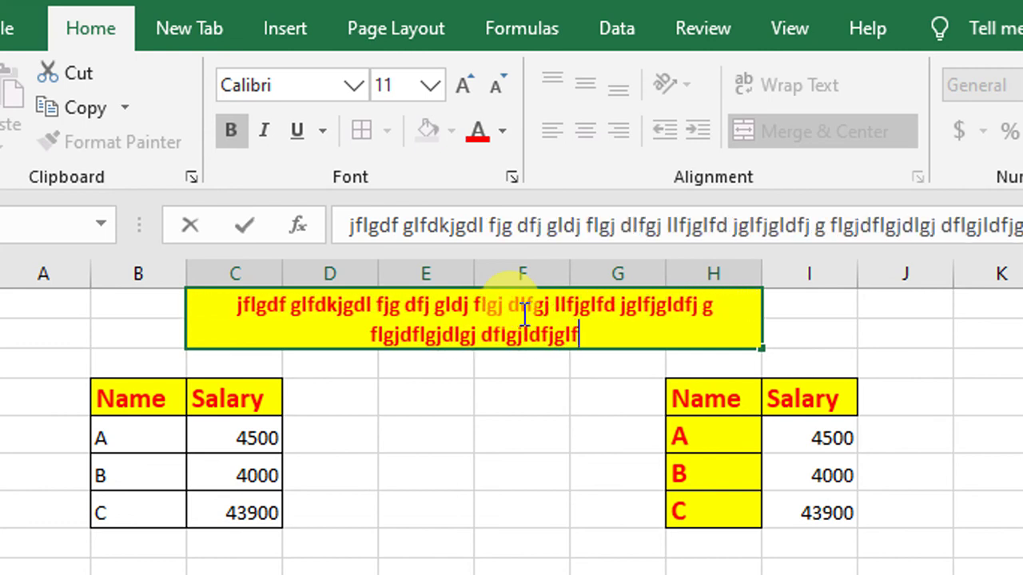
pyautogui.write('jglfjgljfgljgljgljflgjlgjfdlg')
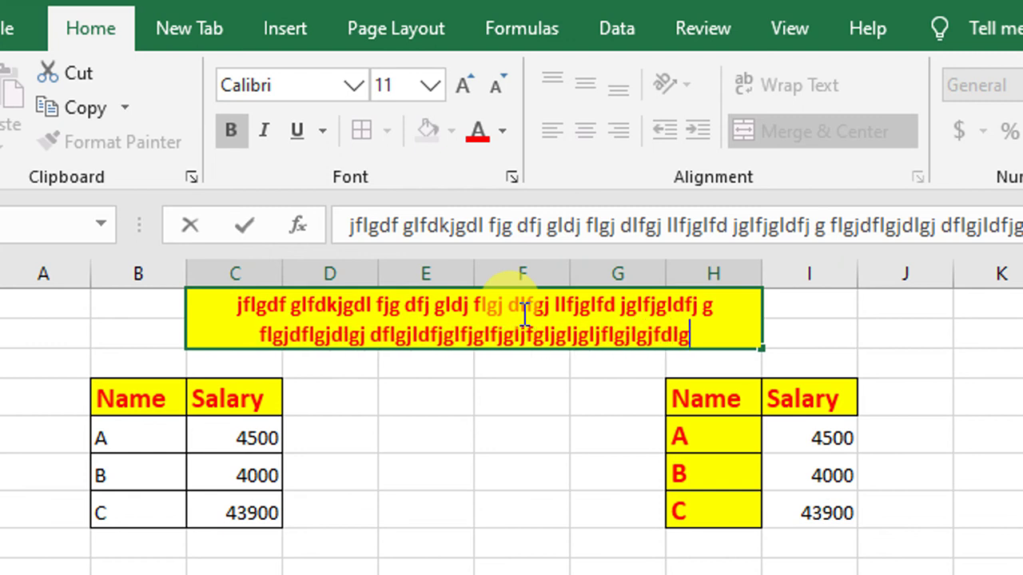
pyautogui.press('Return')
pyautogui.click(521, 313)
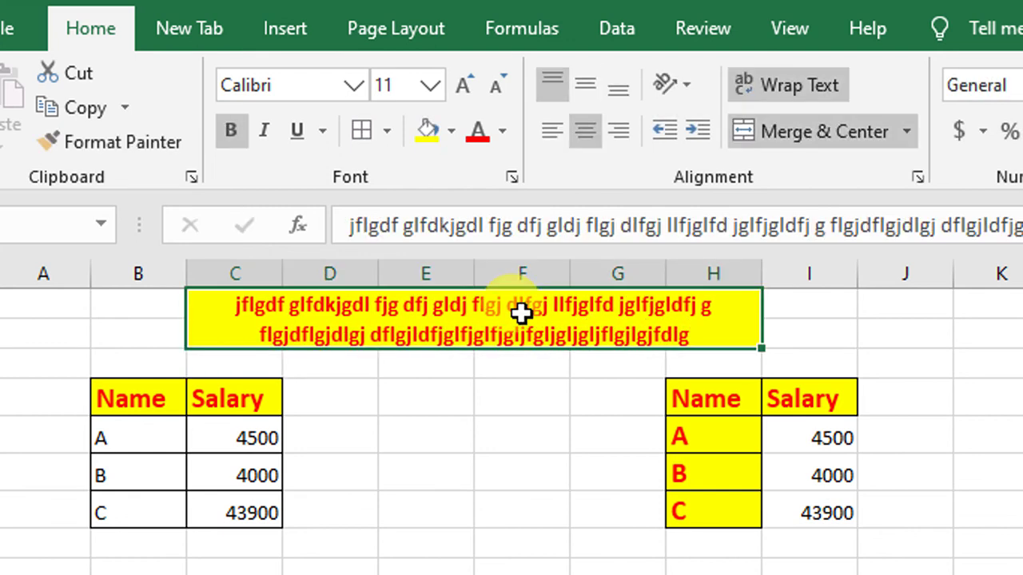
pyautogui.click(760, 86)
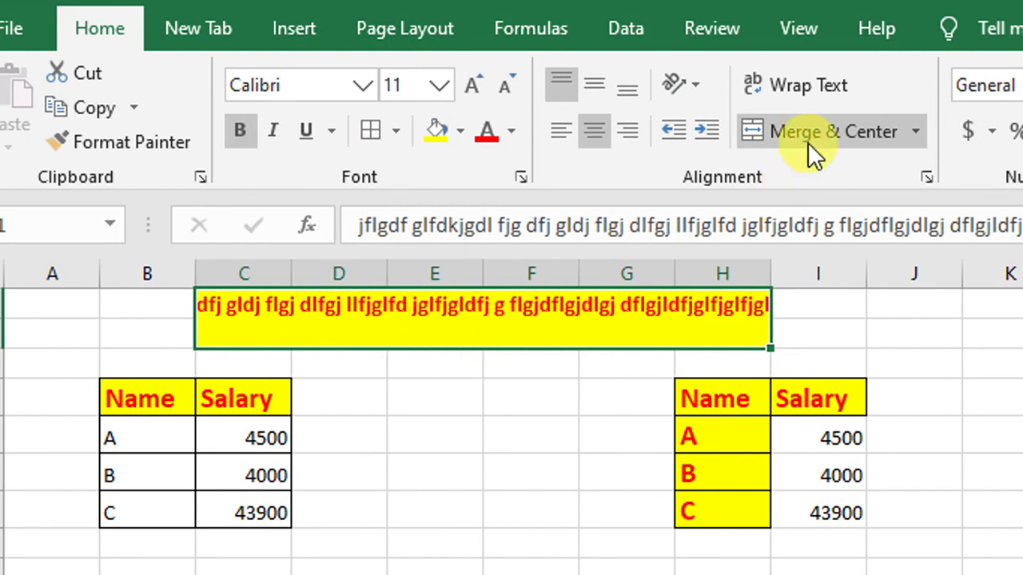
pyautogui.click(763, 85)
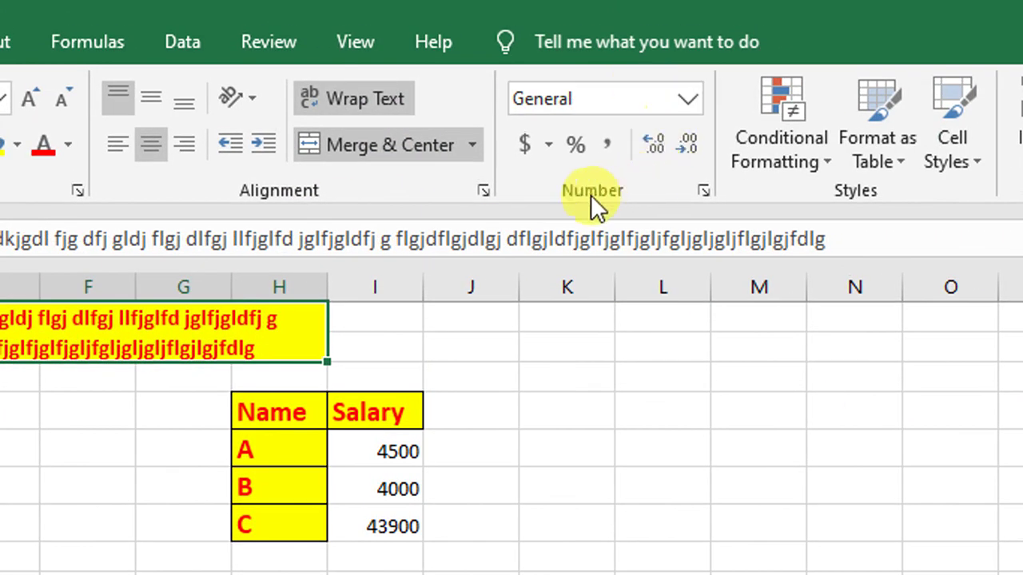
# Try the $ English (United States) accounting format and the Comma Style on the salaries in I5:I7, undoing each
pyautogui.moveTo(391, 453); pyautogui.dragTo(380, 517)
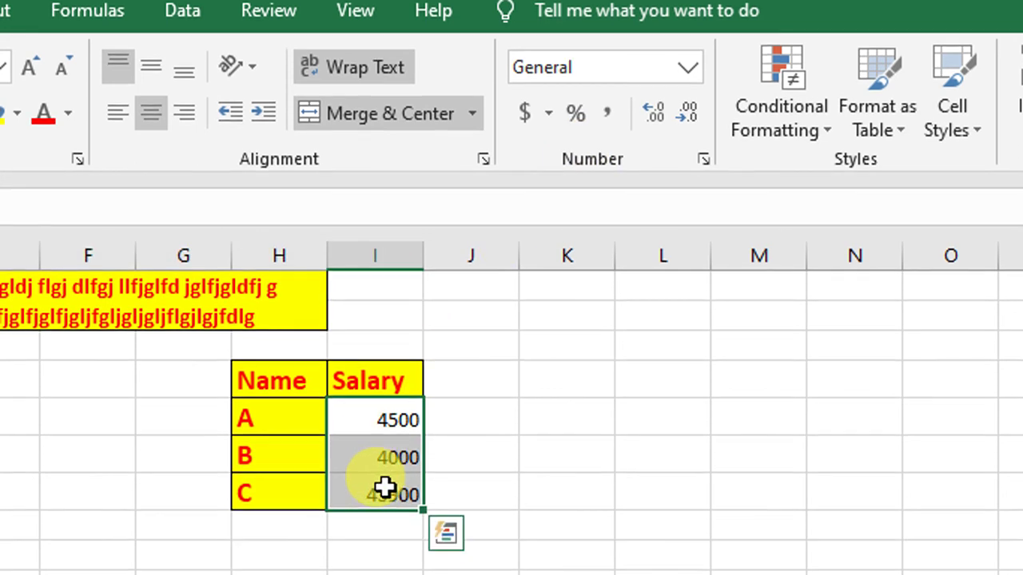
pyautogui.click(546, 116)
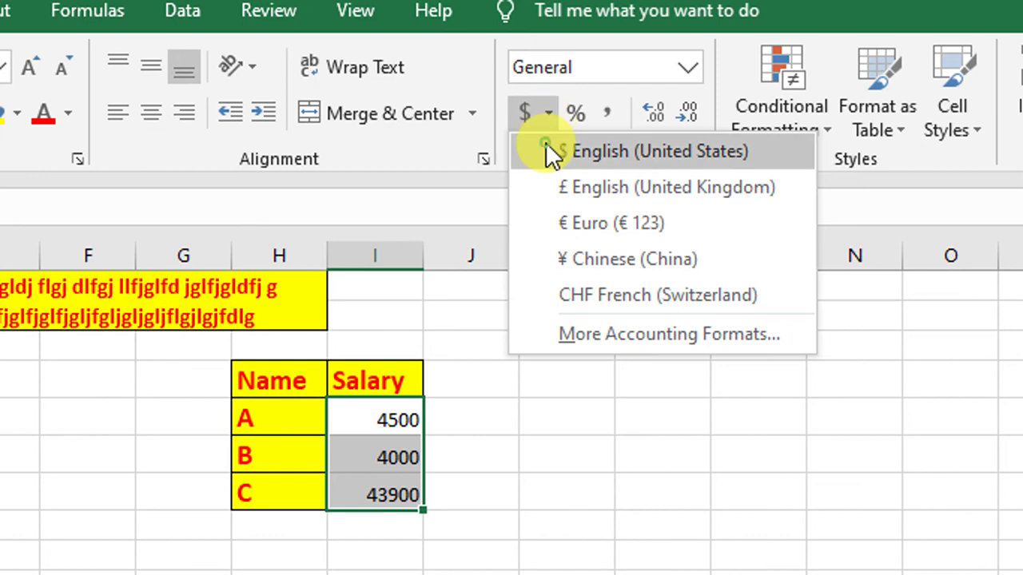
pyautogui.click(546, 148)
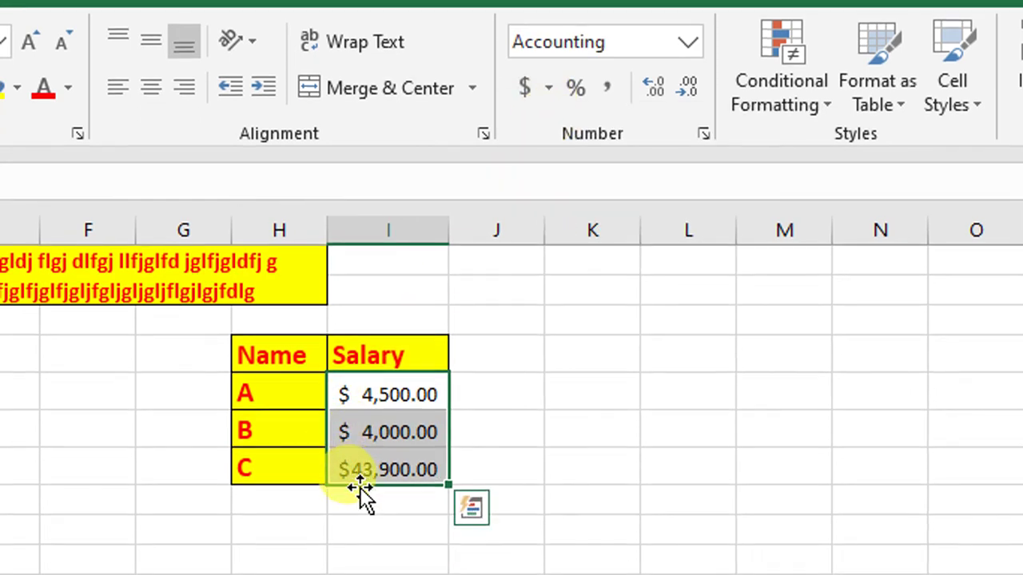
pyautogui.hotkey('ctrl', 'z')
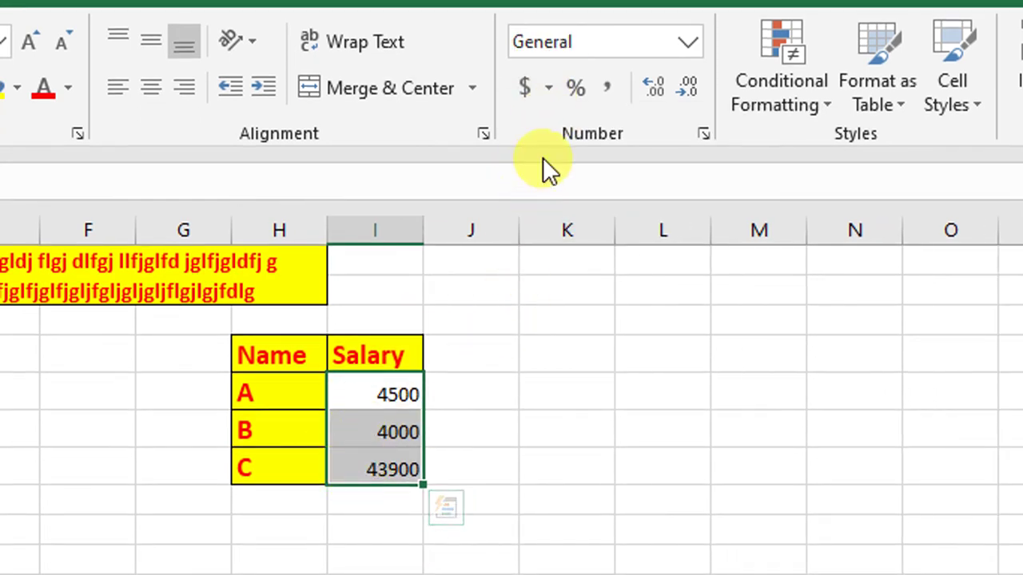
pyautogui.click(605, 90)
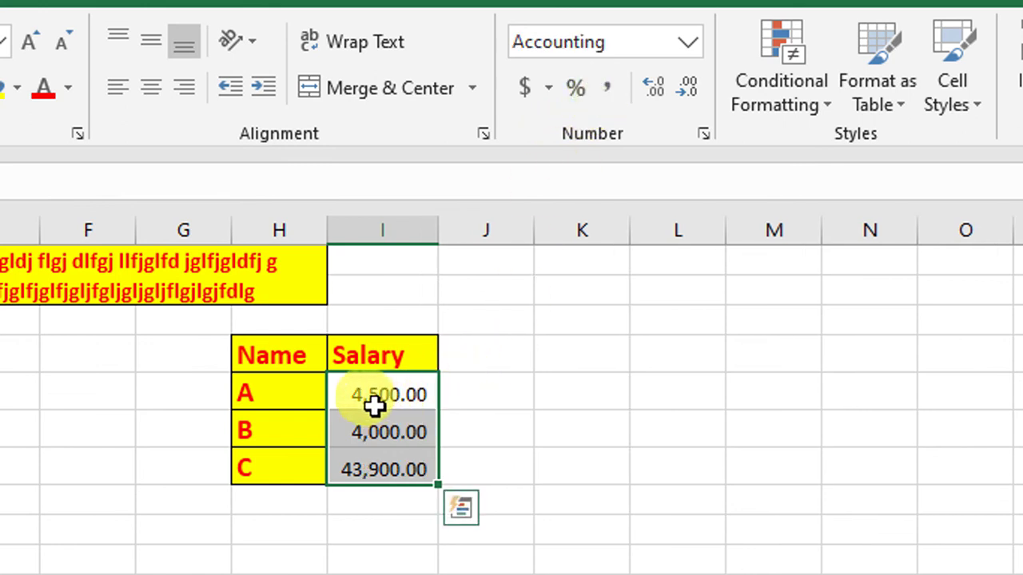
pyautogui.hotkey('ctrl', 'z')
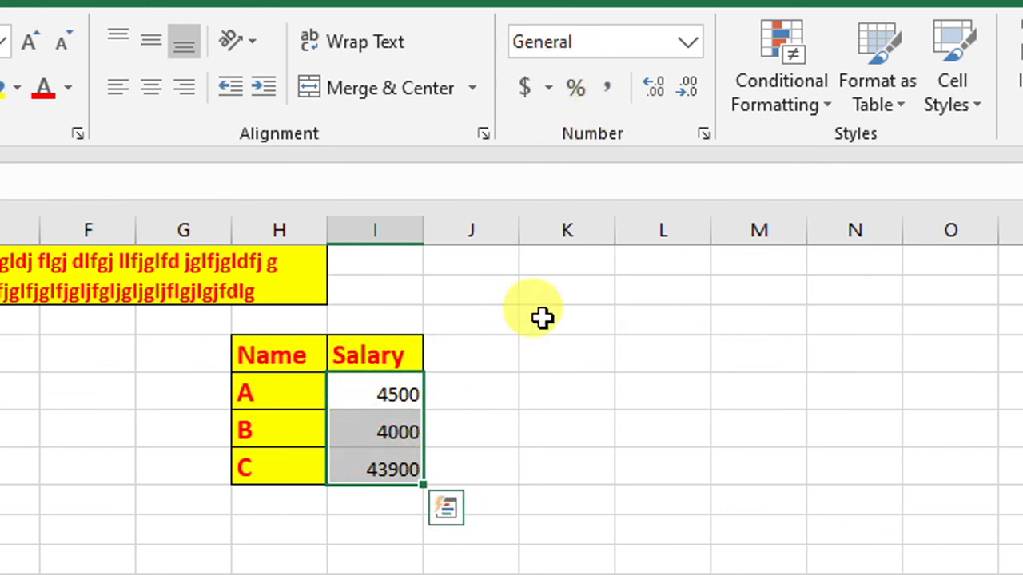
# Increase the decimals of the salaries in I5:I7 to two places
pyautogui.click(646, 100)
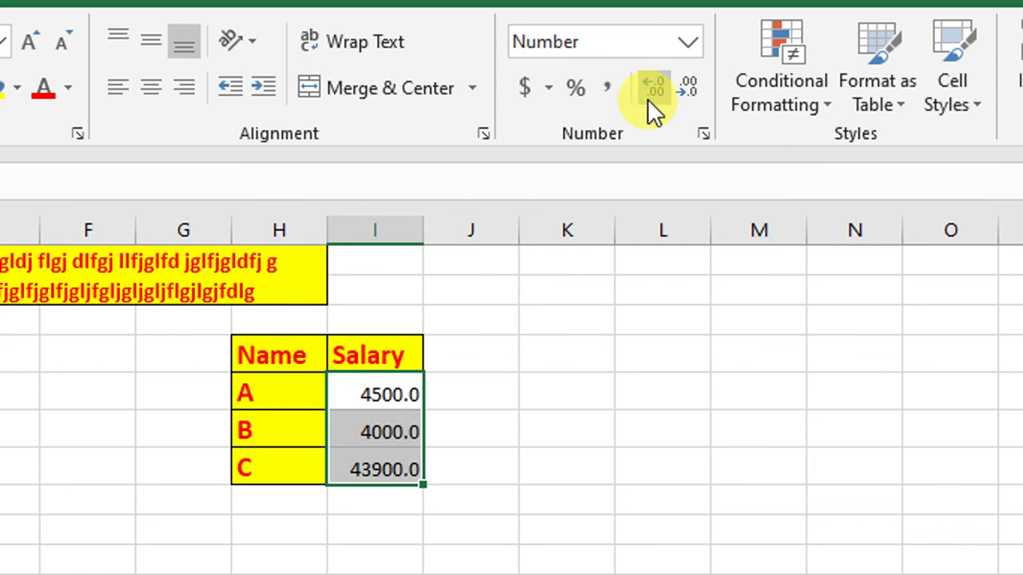
pyautogui.click(649, 98)
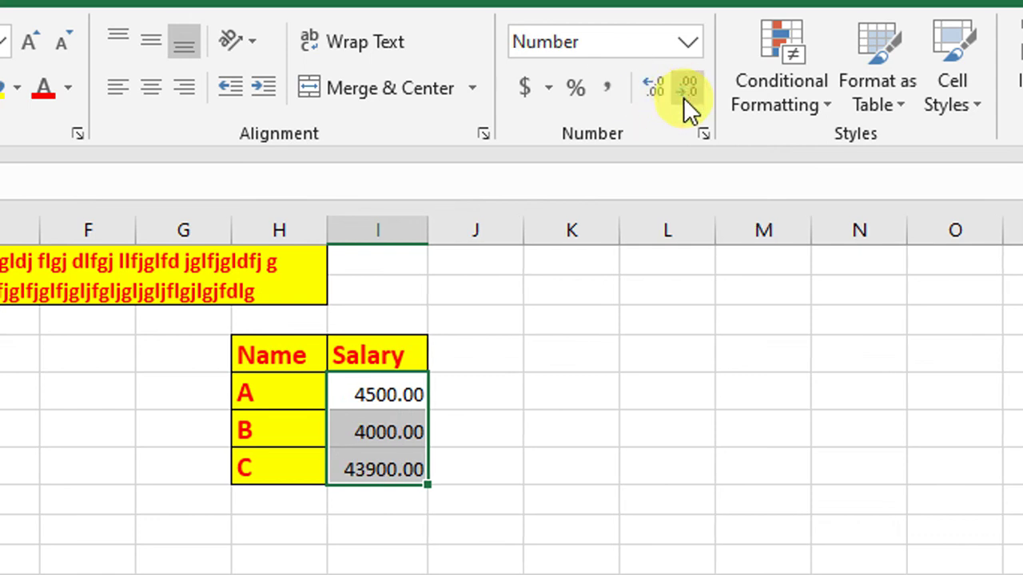
pyautogui.click(518, 354)
# Apply Percent Style to the first salary of each table, in I5 and C5
pyautogui.click(418, 388)
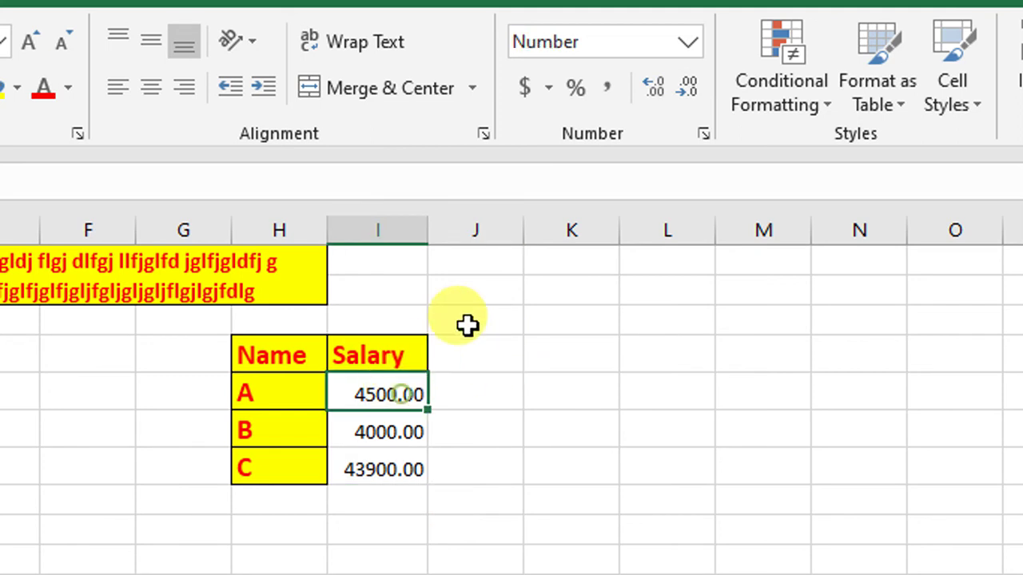
pyautogui.click(574, 88)
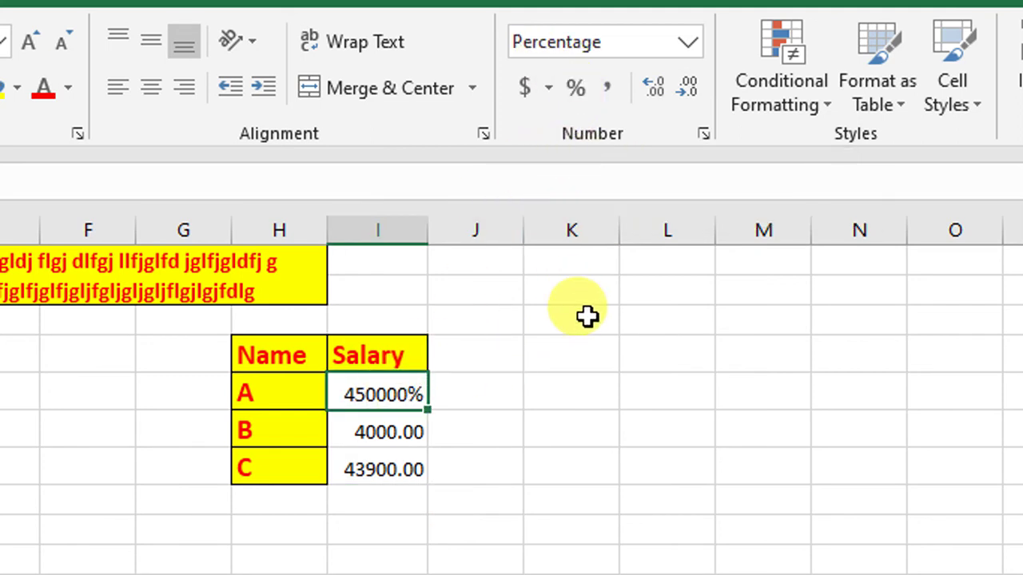
pyautogui.click(144, 393)
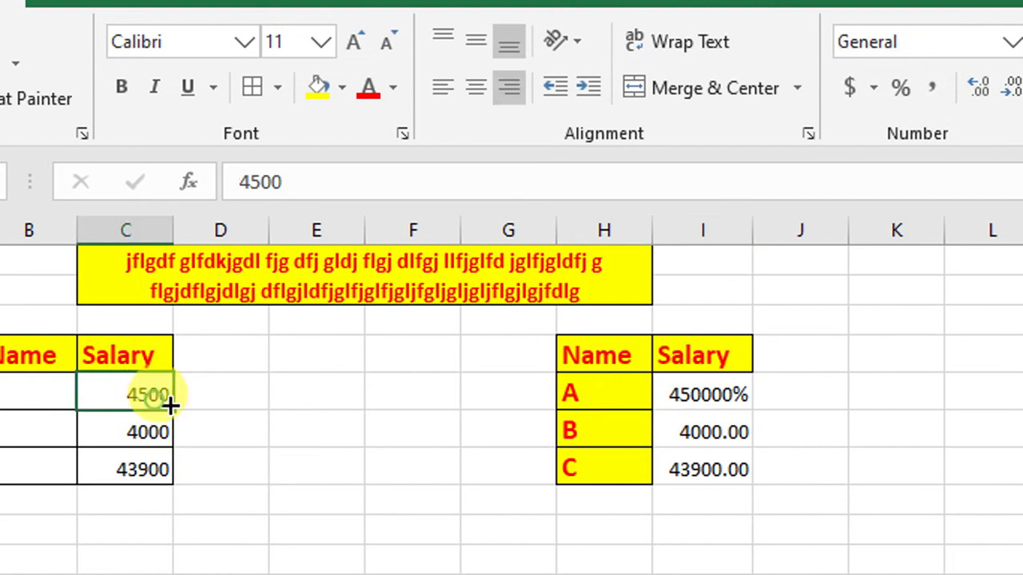
pyautogui.click(901, 88)
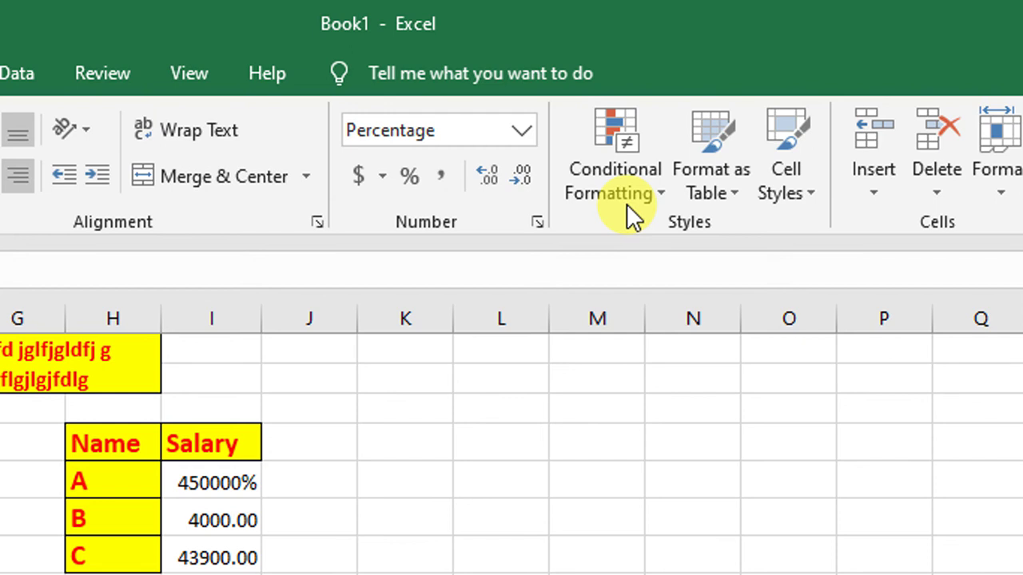
# Format the range H4:I7 as a table with the orange Dark table style, keeping its first row as headers
pyautogui.moveTo(178, 456); pyautogui.dragTo(223, 557)
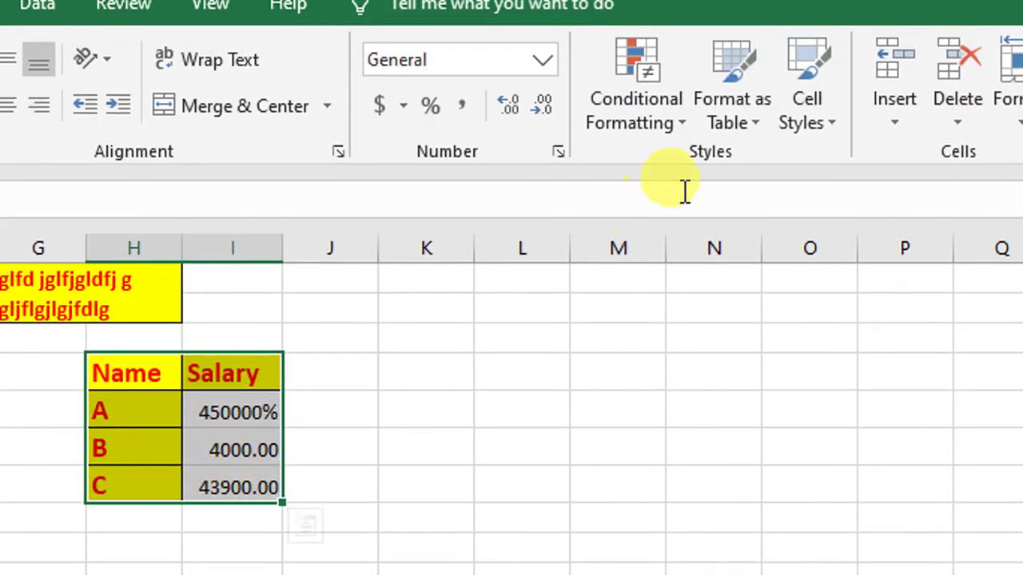
pyautogui.click(751, 127)
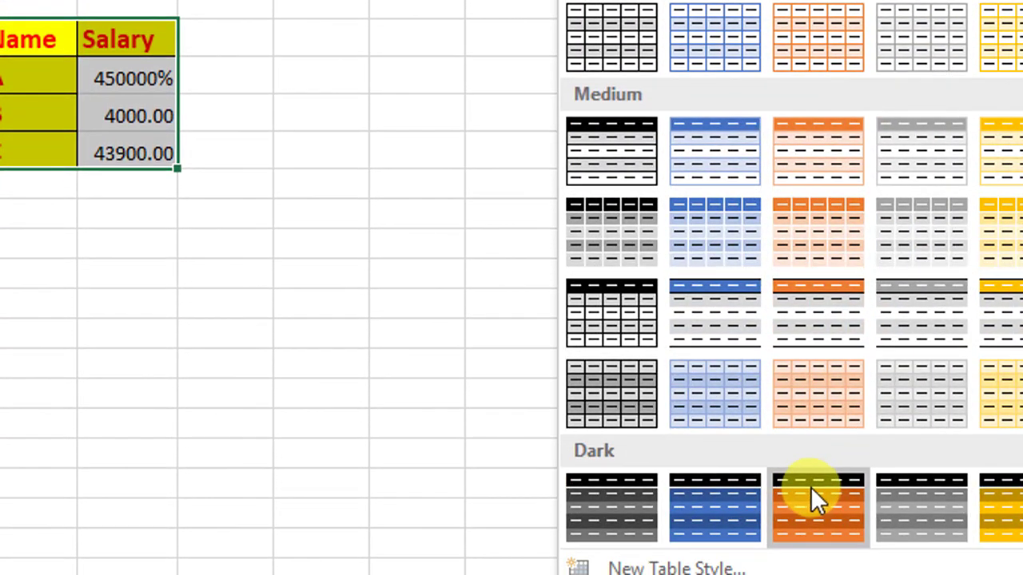
pyautogui.click(811, 489)
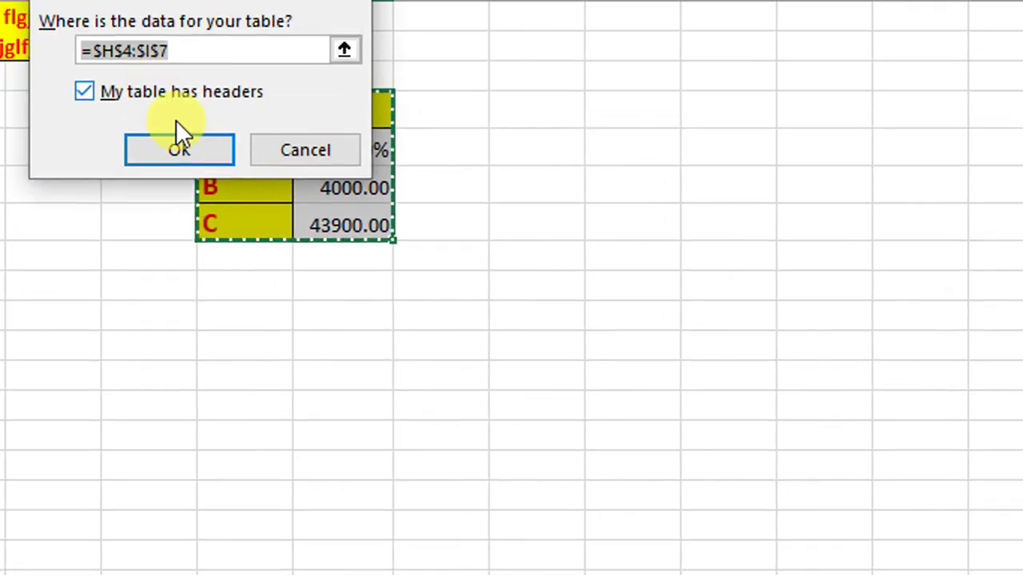
pyautogui.click(184, 144)
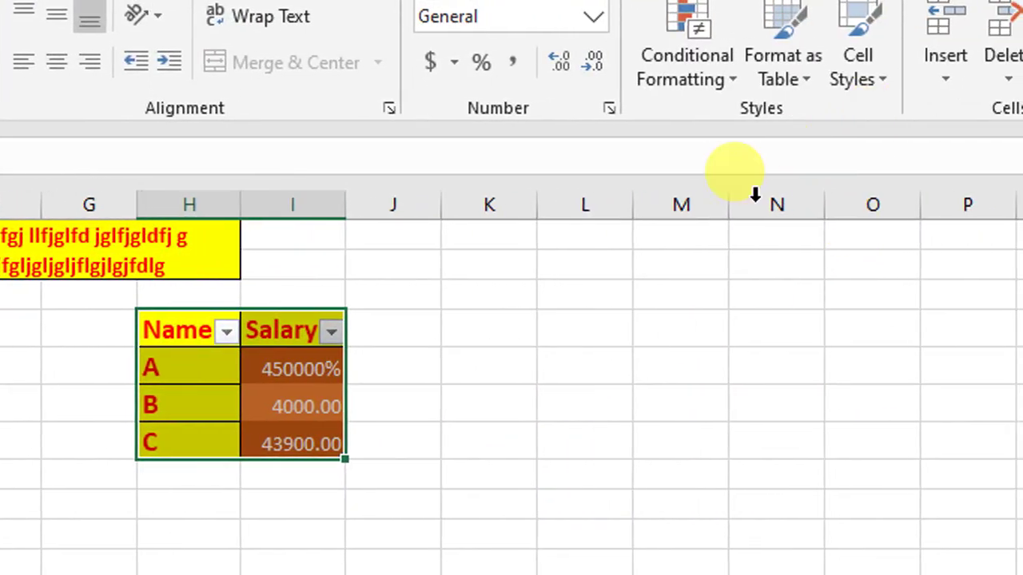
pyautogui.click(676, 327)
pyautogui.click(155, 440)
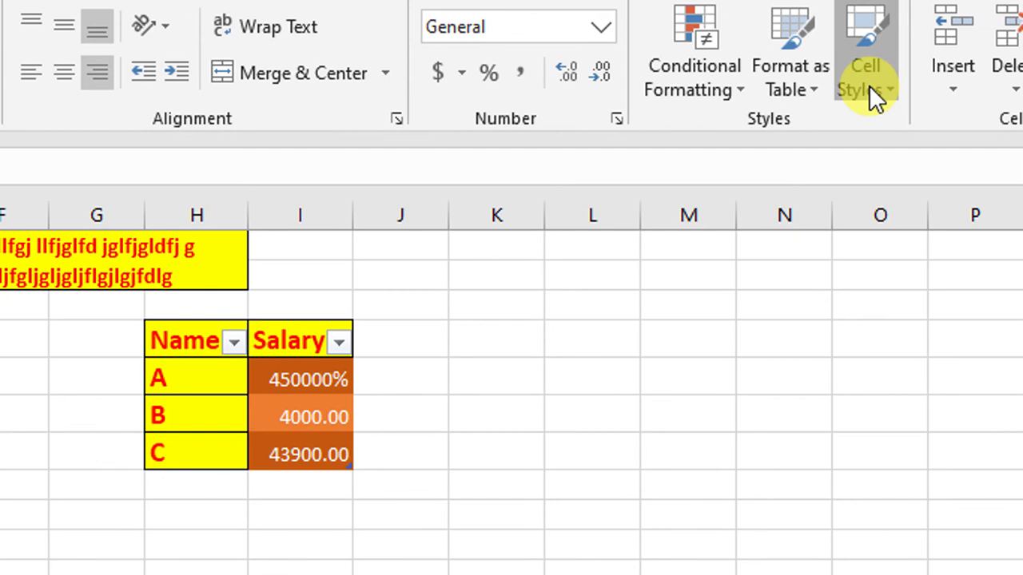
pyautogui.click(999, 76)
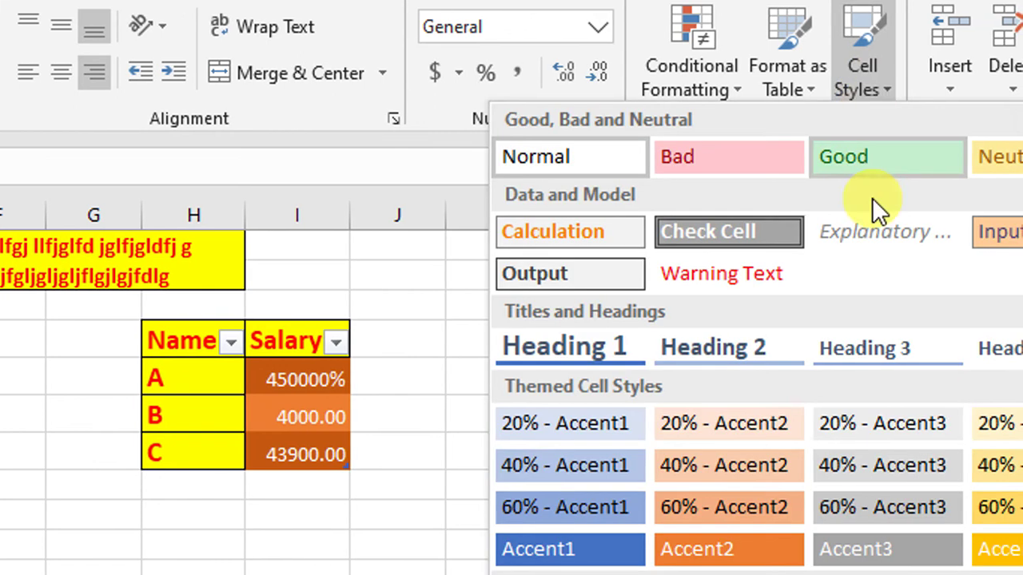
pyautogui.click(706, 177)
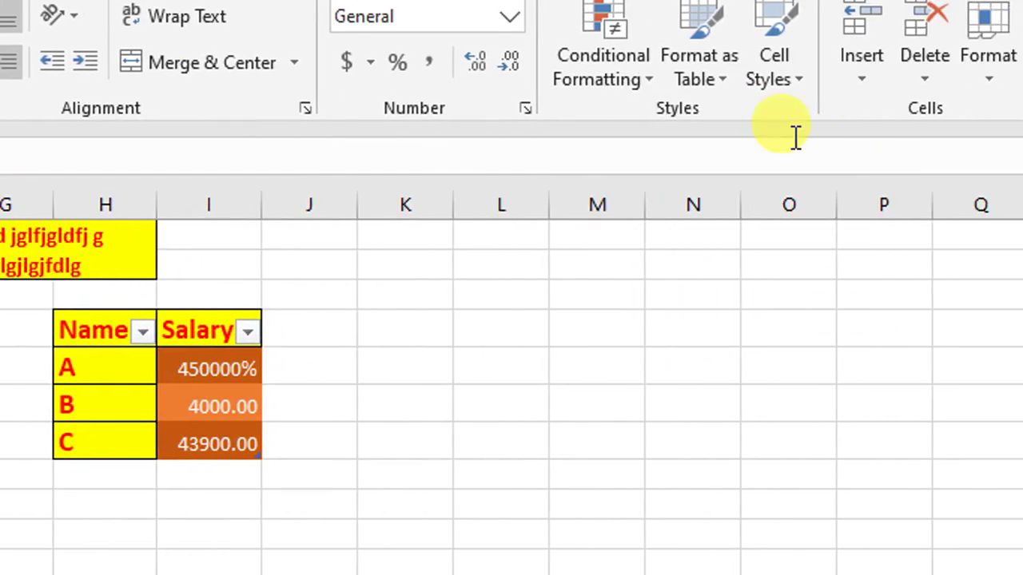
# Insert a sheet row above row 5, and a further table row above the first record of the table in H4:I8
pyautogui.click(258, 369)
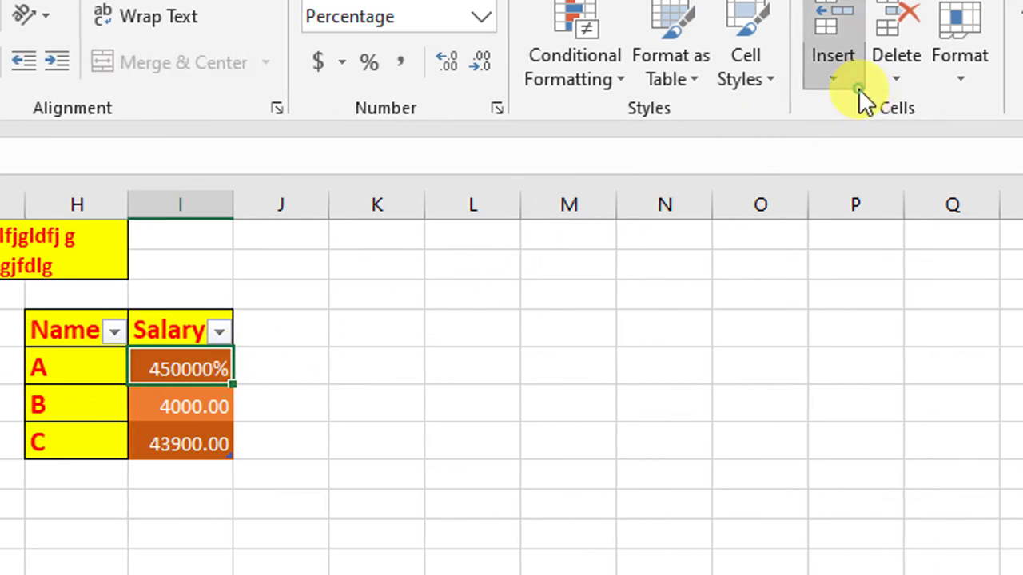
pyautogui.click(859, 90)
pyautogui.click(860, 147)
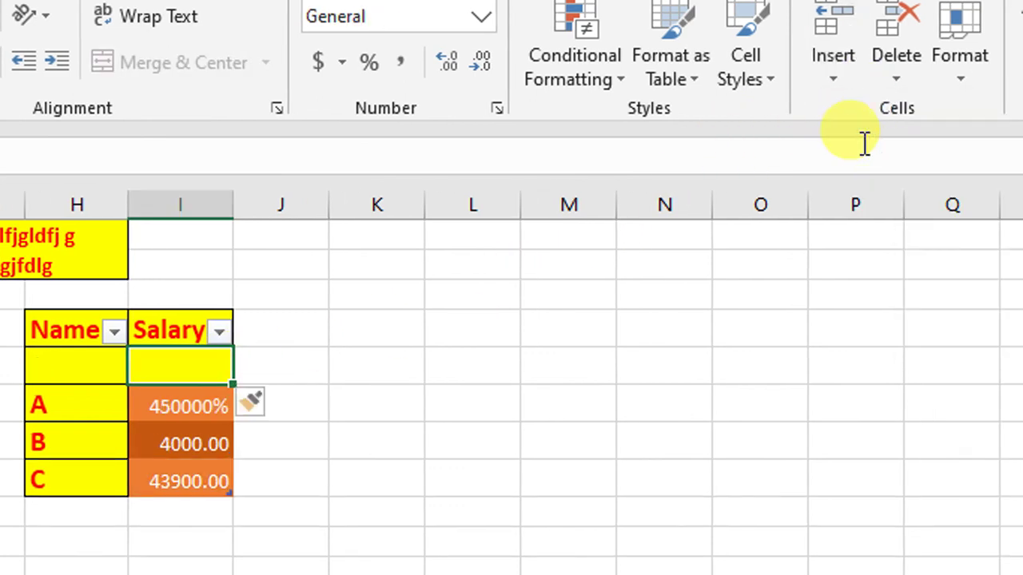
pyautogui.click(842, 64)
pyautogui.click(846, 105)
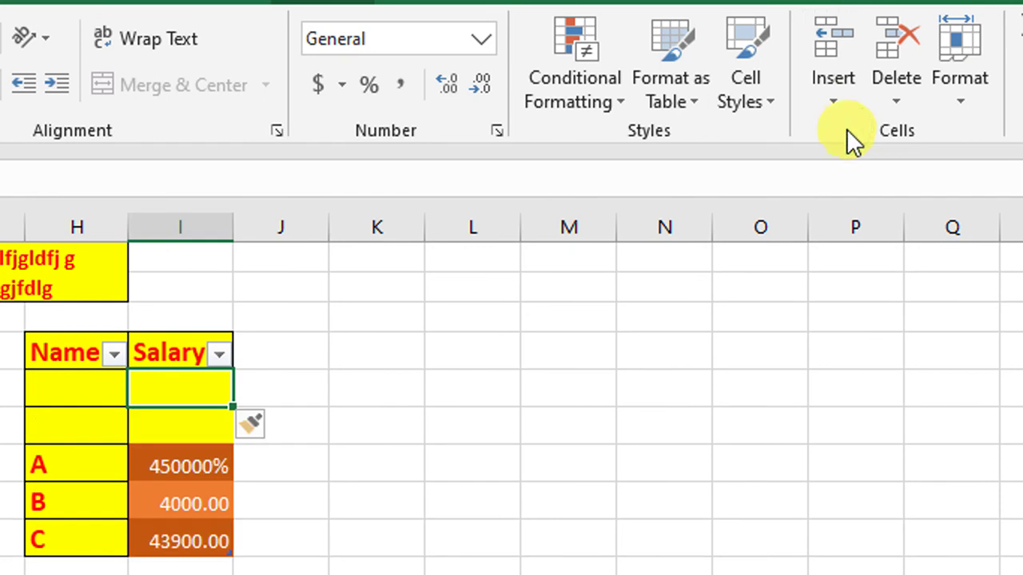
# Insert a sheet column between the Name and Salary columns of the formatted table
pyautogui.click(837, 92)
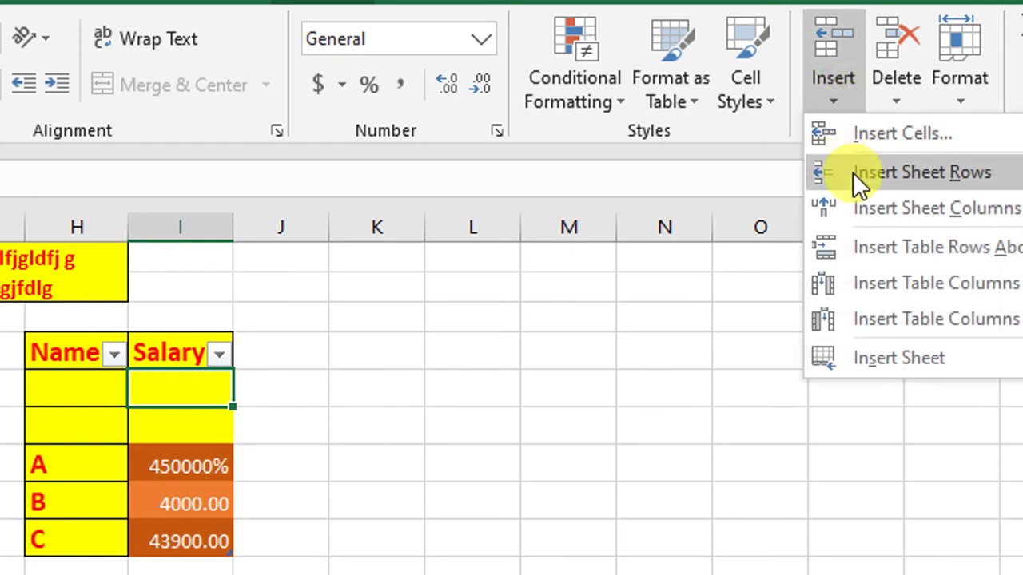
pyautogui.click(858, 207)
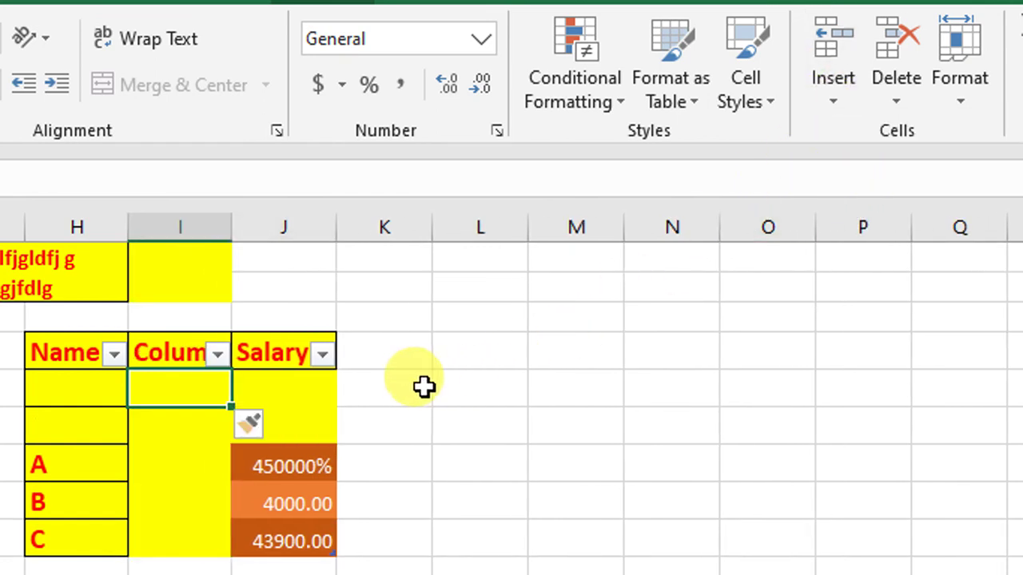
pyautogui.click(890, 105)
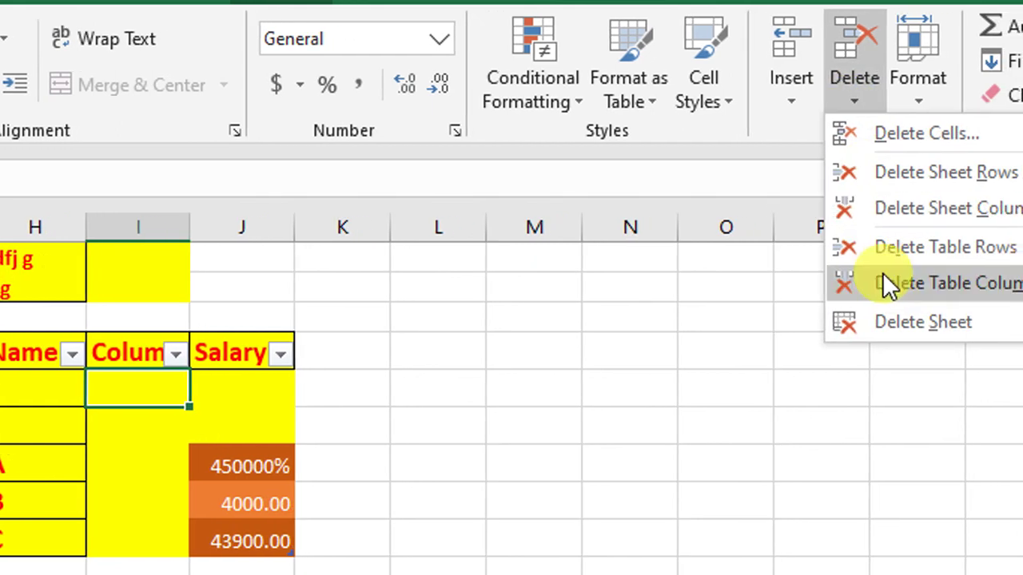
pyautogui.click(614, 370)
# Hide column I, the empty column between Name and Salary in the formatted table
pyautogui.click(796, 110)
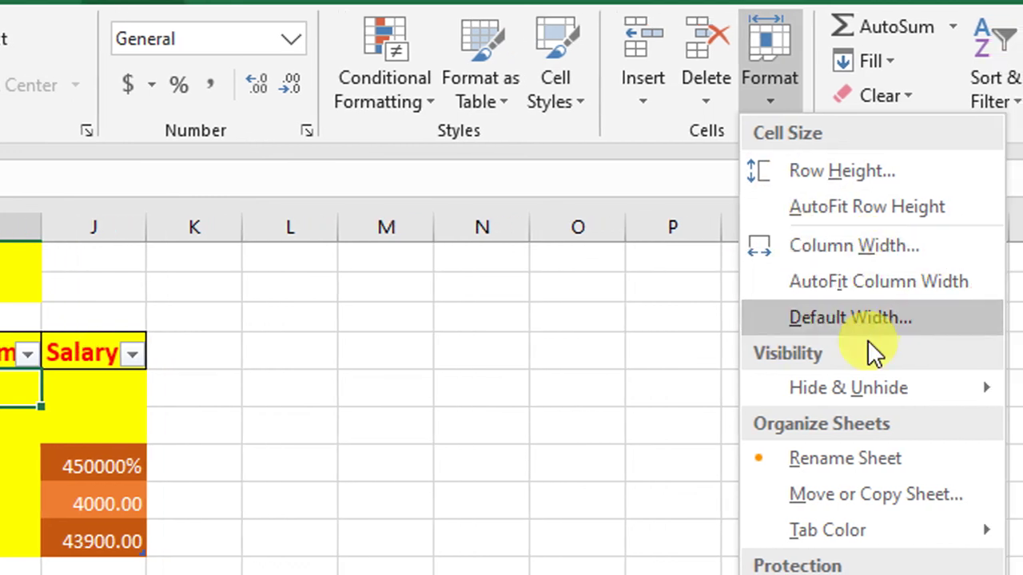
pyautogui.moveTo(831, 391)
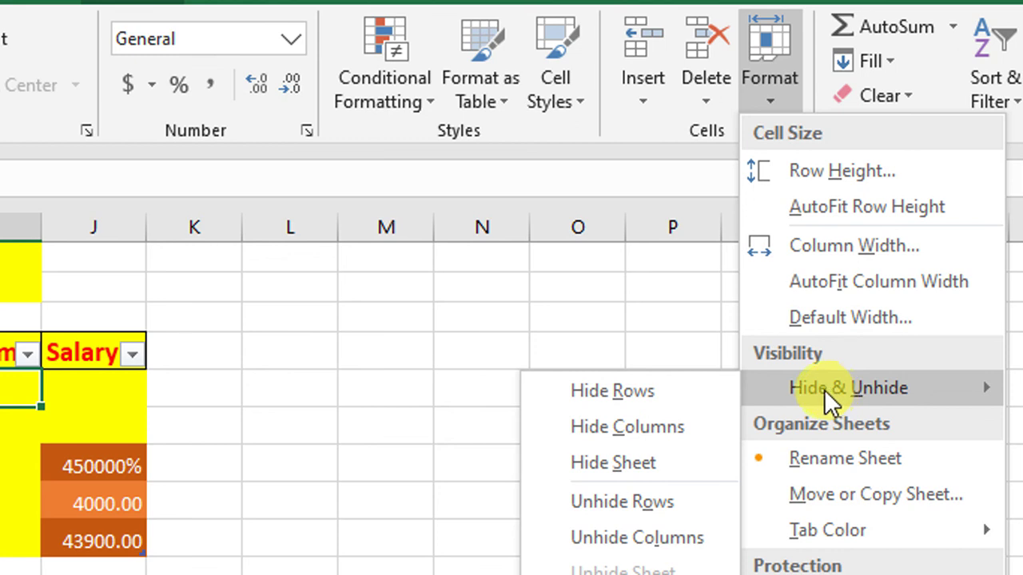
pyautogui.click(635, 428)
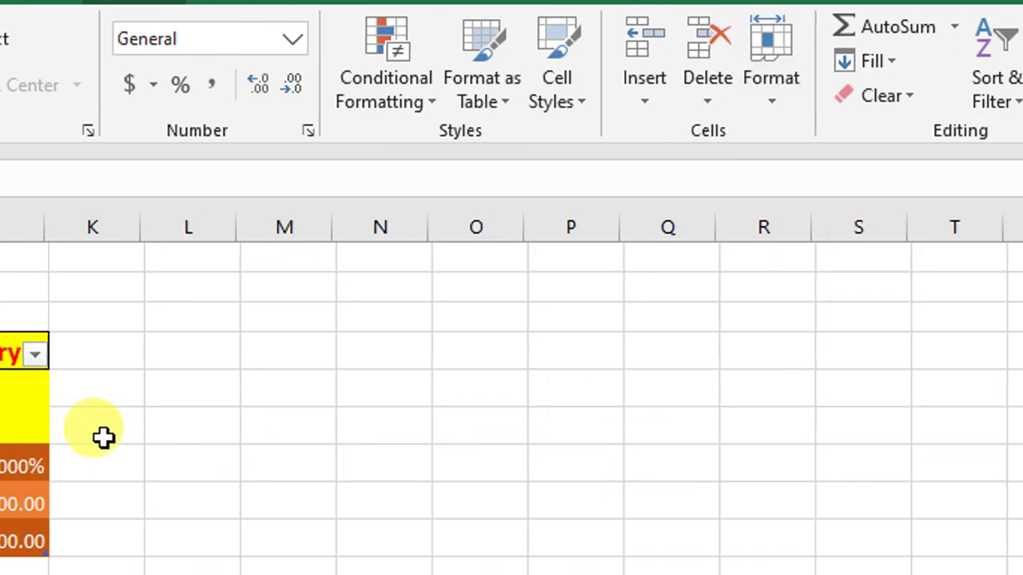
# Unhide column I by selecting across the neighbouring cells H5 and J5
pyautogui.moveTo(119, 390); pyautogui.dragTo(224, 390)
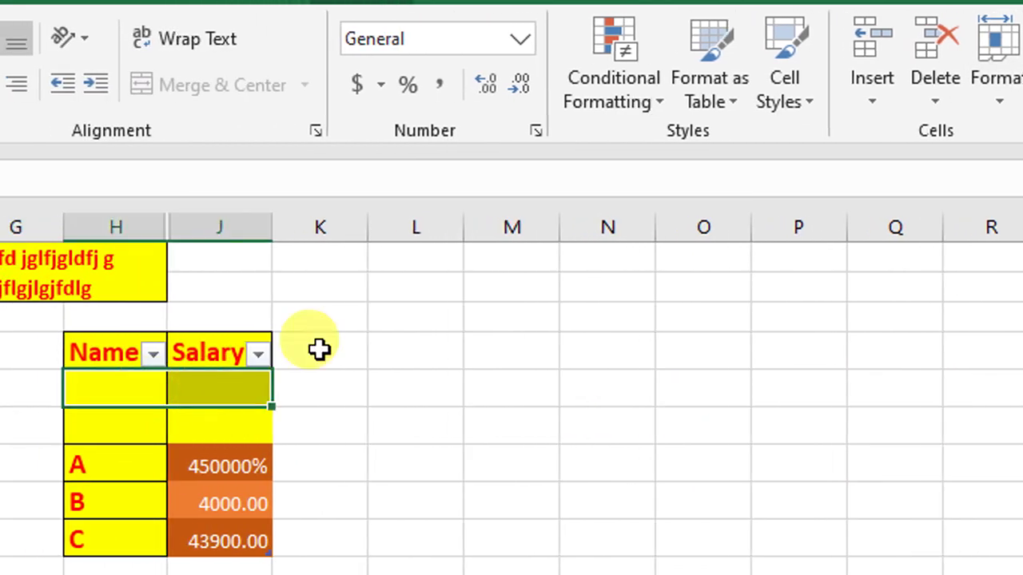
pyautogui.click(1009, 99)
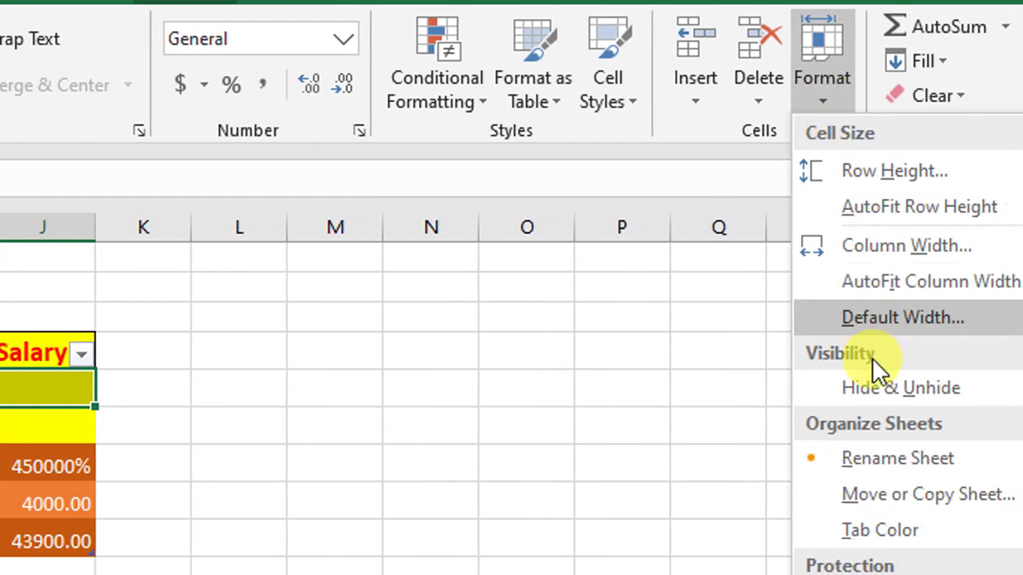
pyautogui.moveTo(863, 382)
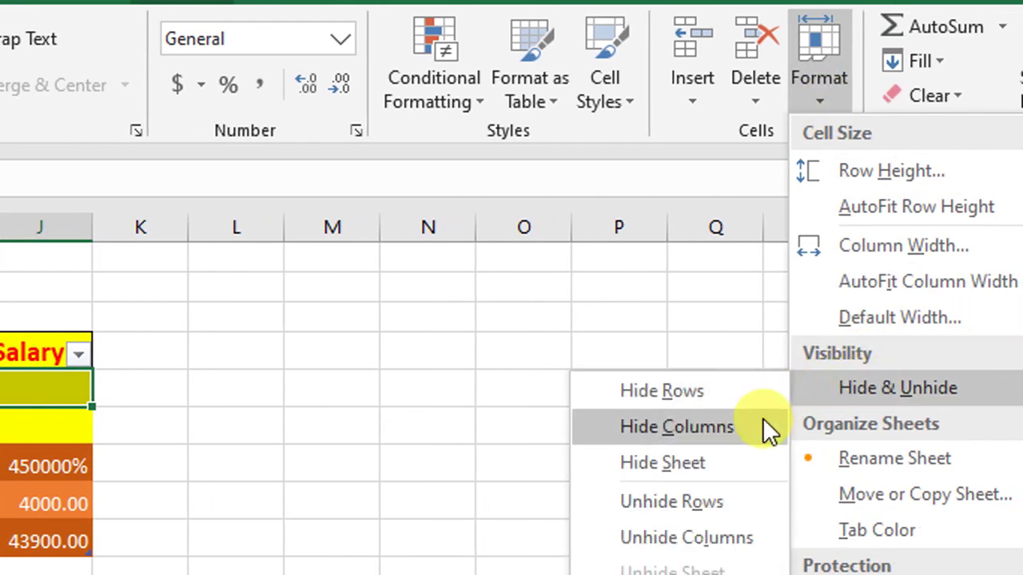
pyautogui.click(694, 491)
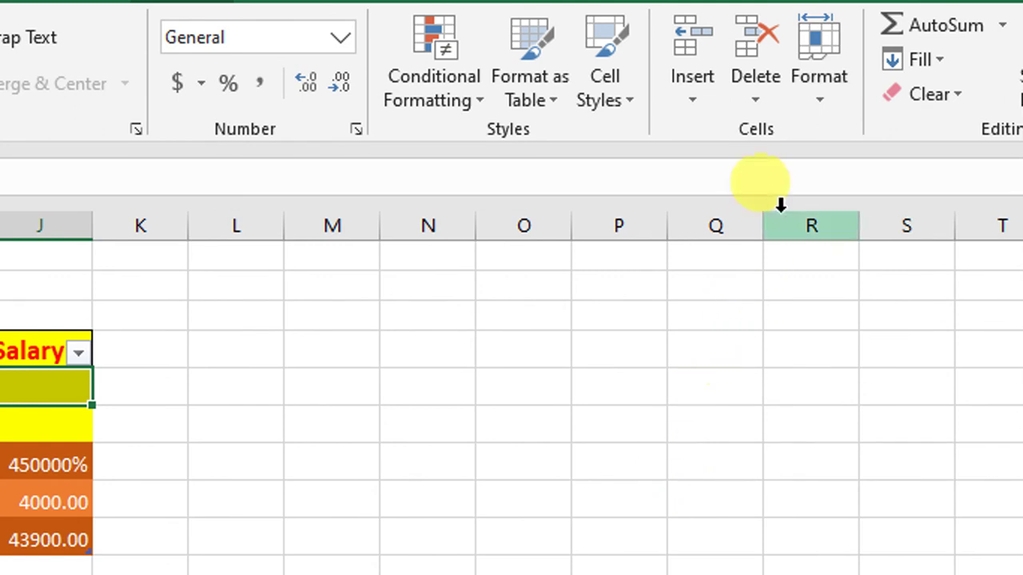
pyautogui.click(813, 105)
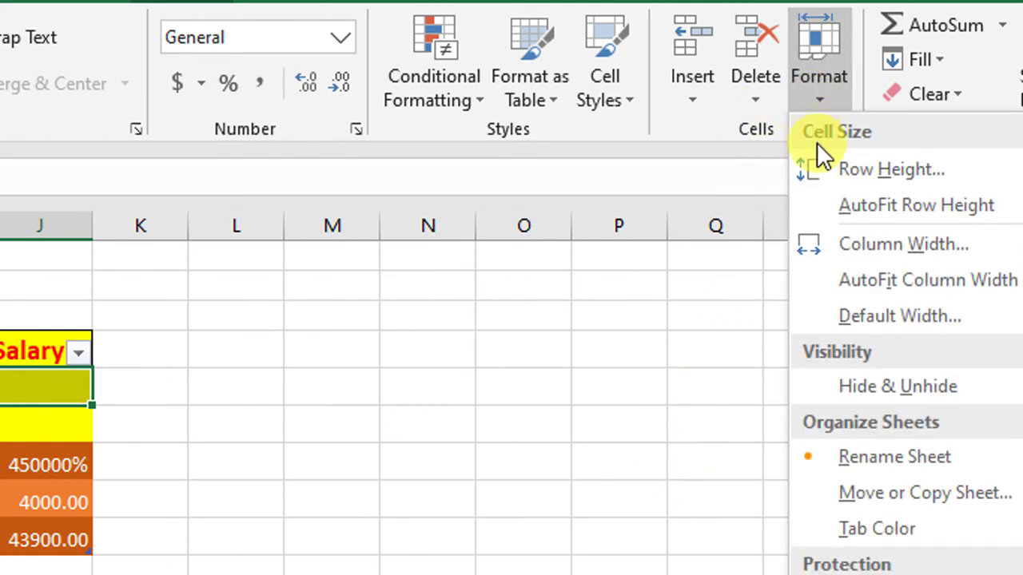
pyautogui.moveTo(836, 388)
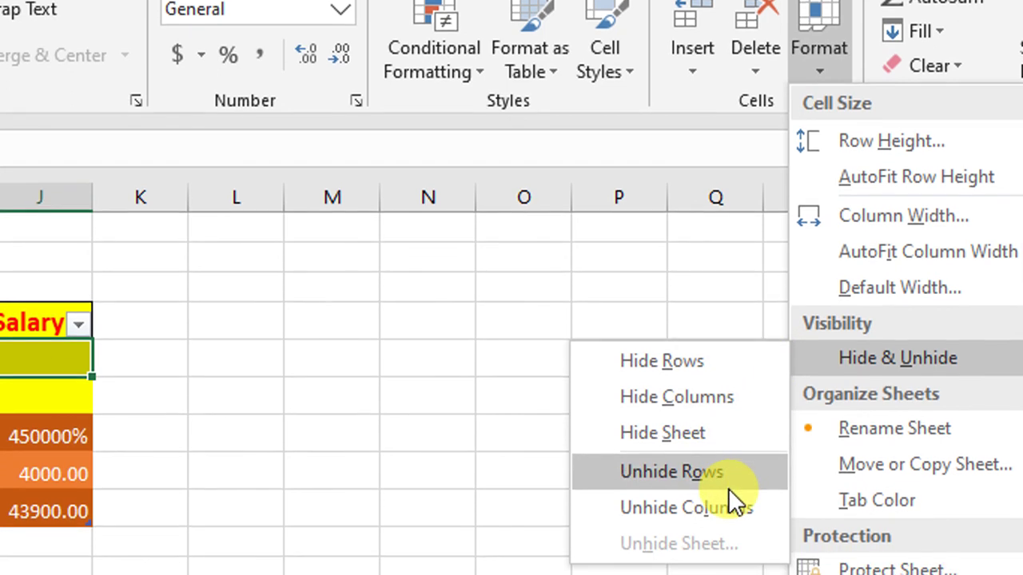
pyautogui.click(728, 497)
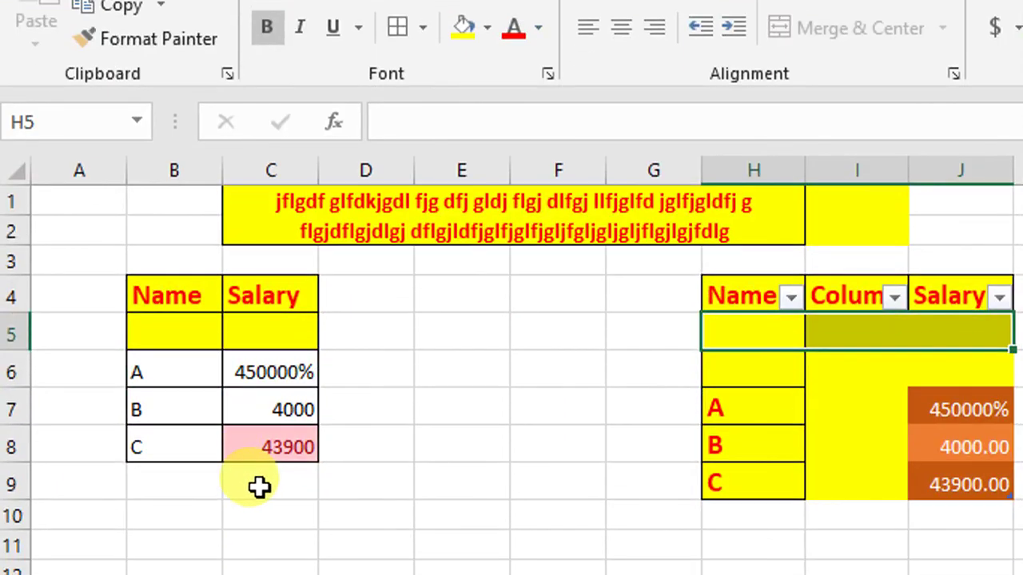
# Total the salaries C6:C8 in cell C9 with AutoSum
pyautogui.click(259, 487)
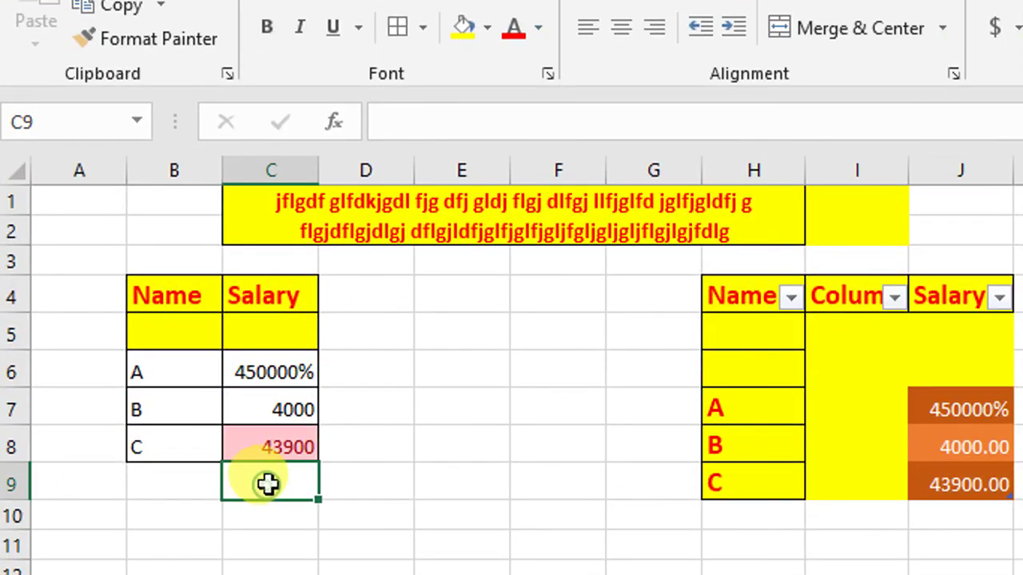
pyautogui.click(267, 373)
pyautogui.click(269, 477)
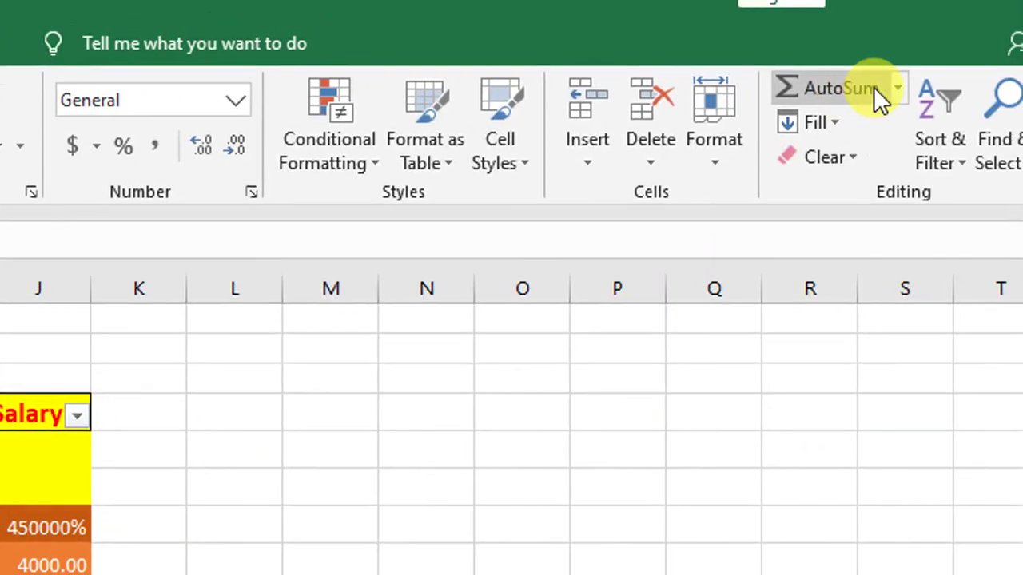
pyautogui.click(888, 67)
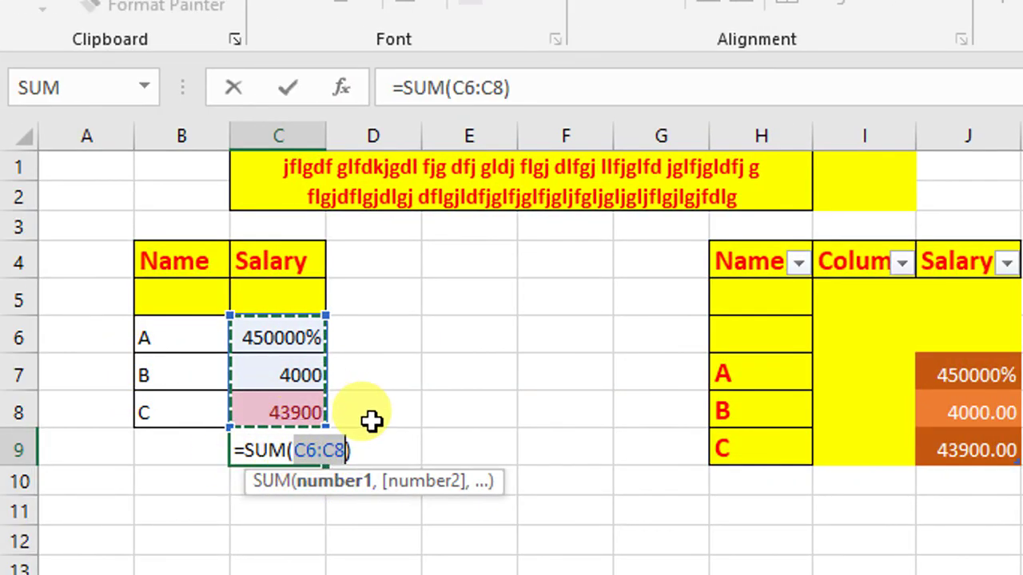
pyautogui.press('Return')
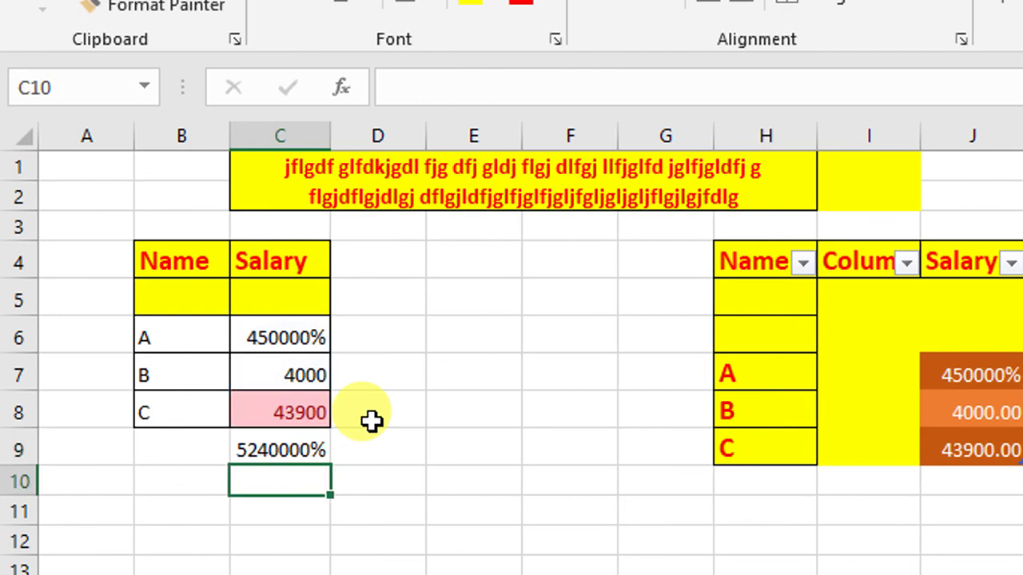
pyautogui.click(296, 450)
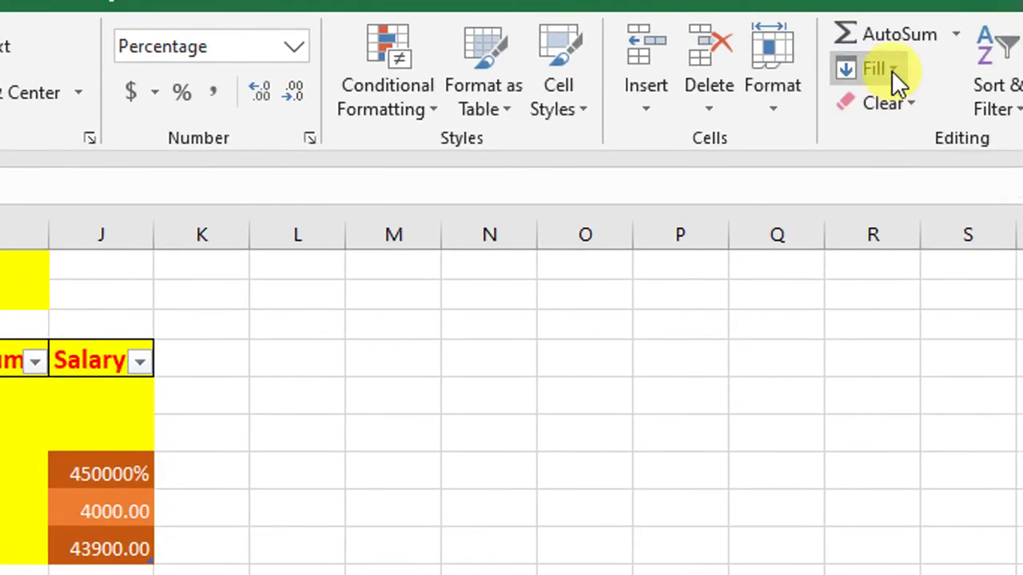
pyautogui.click(956, 38)
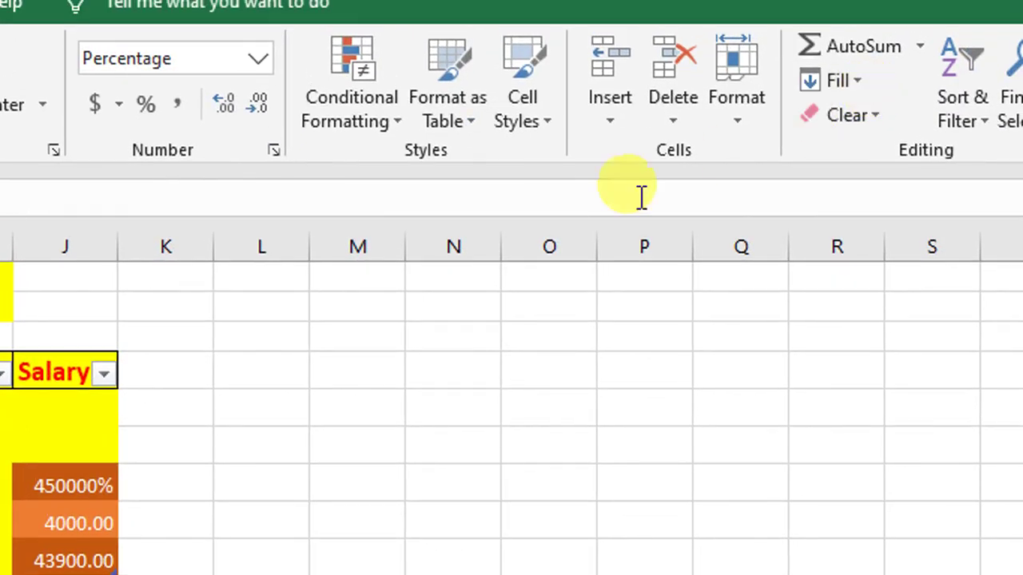
# Enter ICIT in cell L4 and fill it down through L8
pyautogui.click(262, 382)
pyautogui.write('ICIT')
pyautogui.press('Up')
pyautogui.hotkey('shift', 'Down')
pyautogui.hotkey('shift', 'Down')
pyautogui.hotkey('shift', 'Down')
pyautogui.hotkey('shift', 'Down')
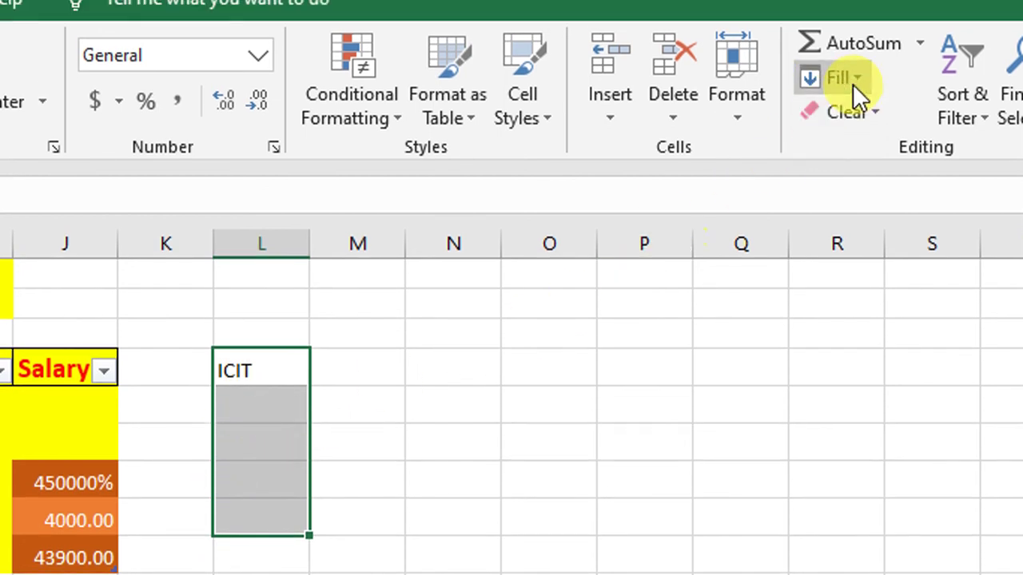
pyautogui.click(853, 84)
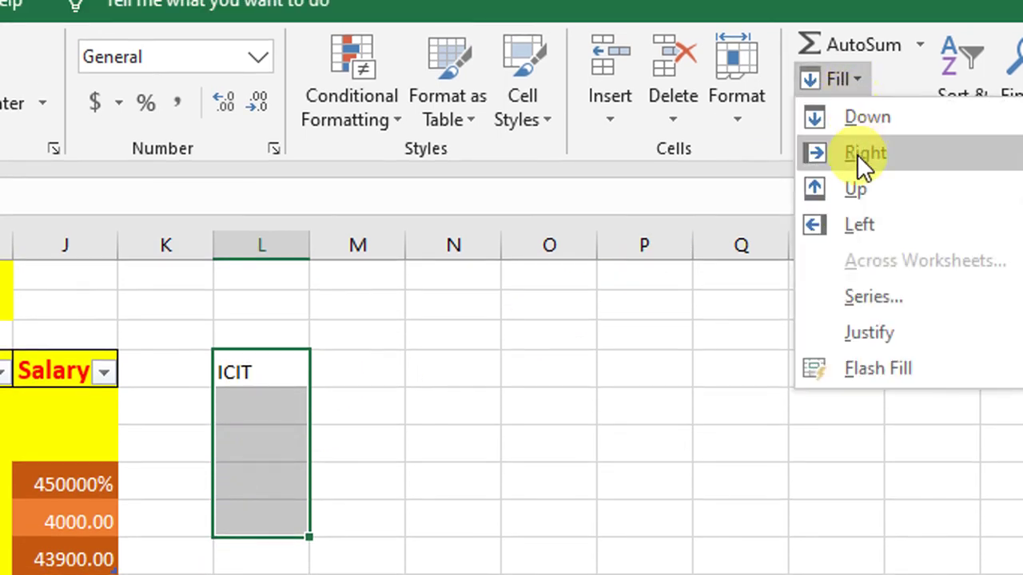
pyautogui.click(861, 121)
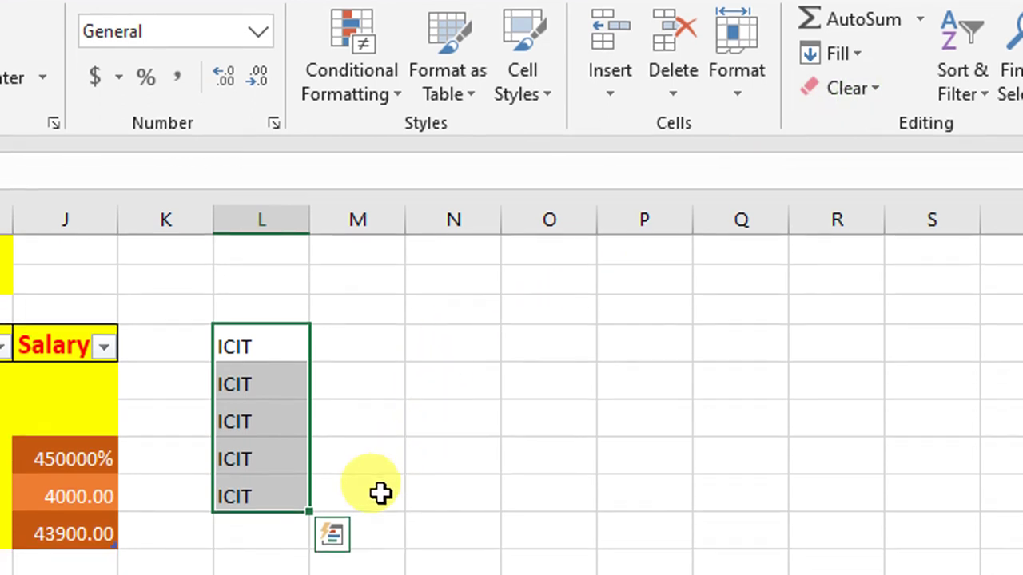
# Enter Gonda in cell M8 and fill it upward through M4
pyautogui.click(378, 522)
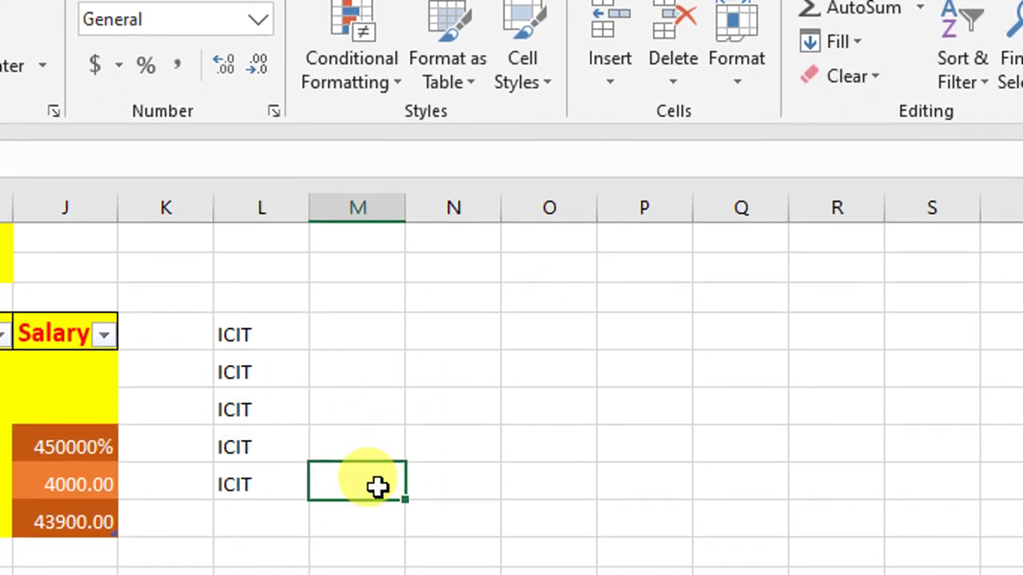
pyautogui.write('Gond')
pyautogui.press('Return')
pyautogui.click(378, 485)
pyautogui.hotkey('shift', 'Up')
pyautogui.hotkey('shift', 'Up')
pyautogui.hotkey('shift', 'Up')
pyautogui.hotkey('shift', 'Up')
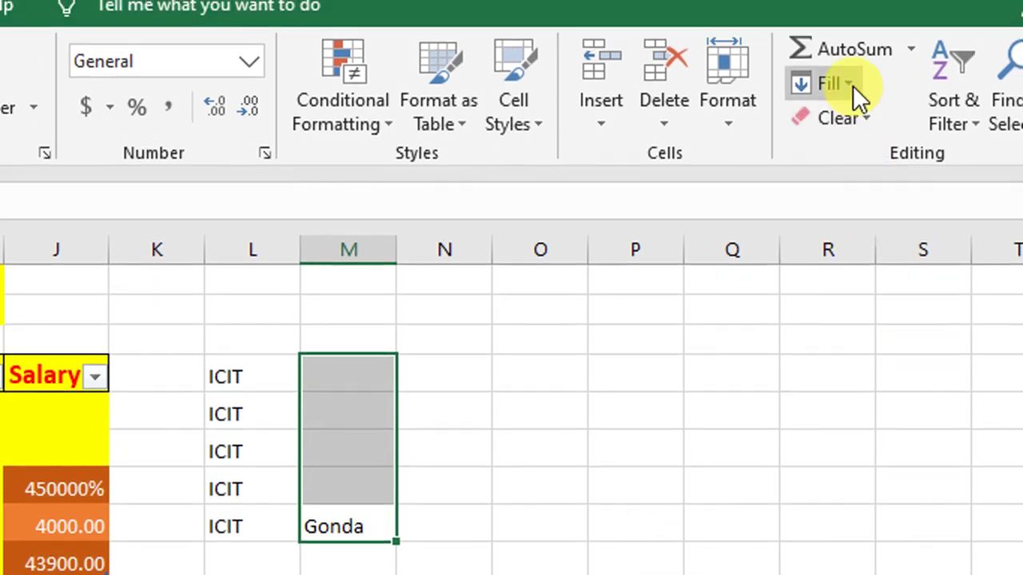
pyautogui.click(860, 42)
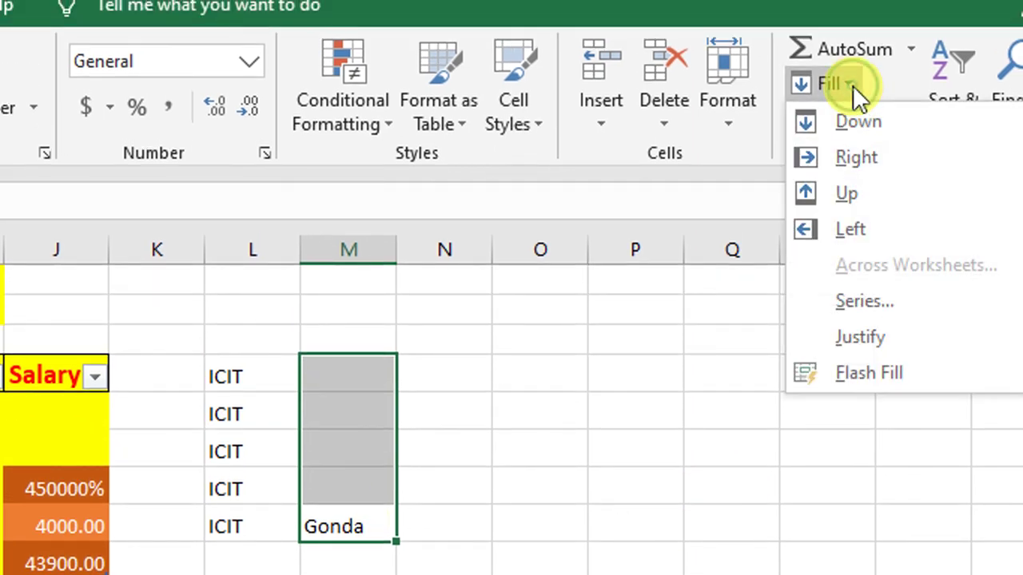
pyautogui.click(852, 194)
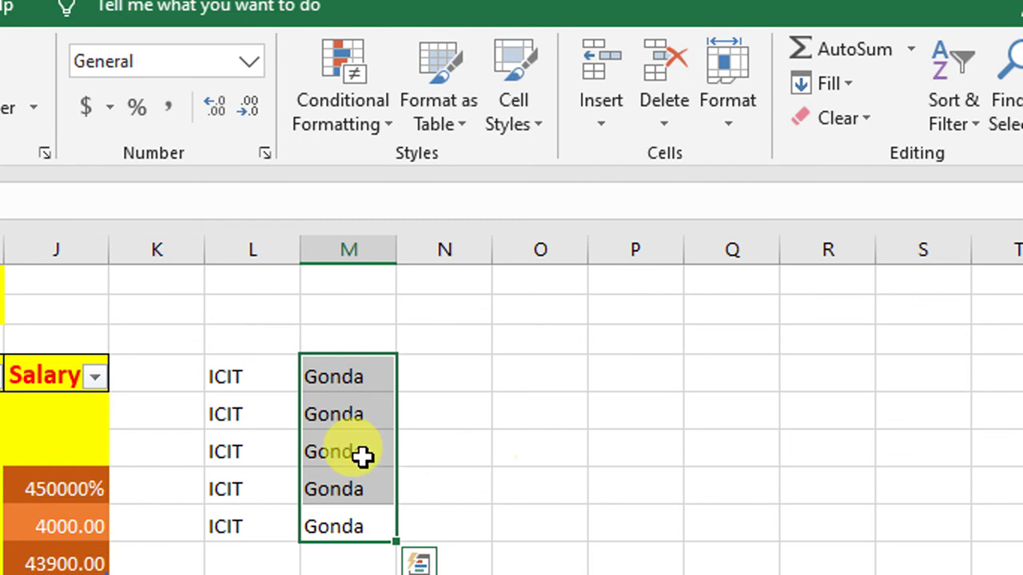
# Enter 17 in cell N4 and fill a linear series down the column with step value 17, ending at 170
pyautogui.click(460, 385)
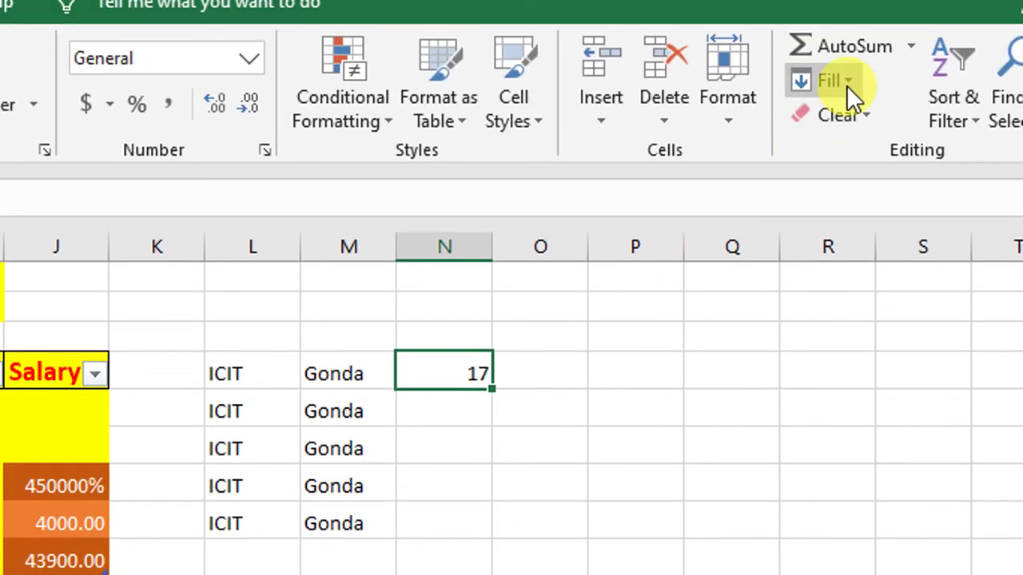
pyautogui.click(846, 85)
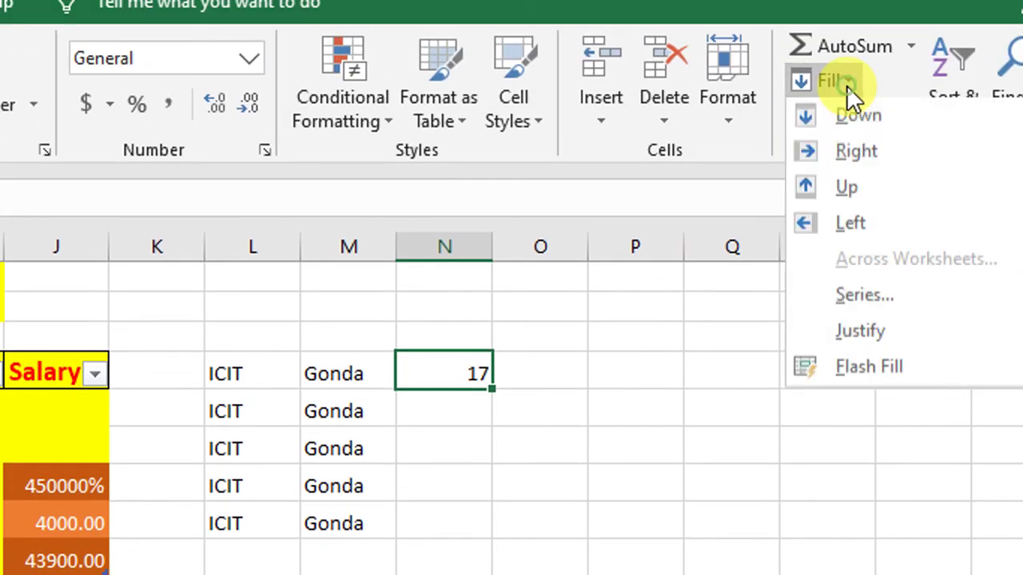
pyautogui.click(858, 304)
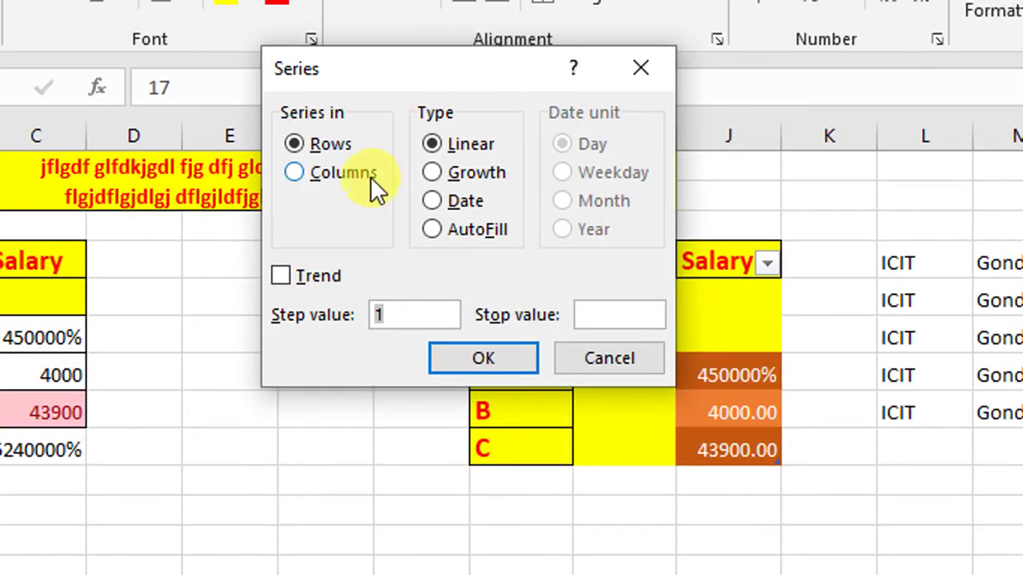
pyautogui.click(358, 175)
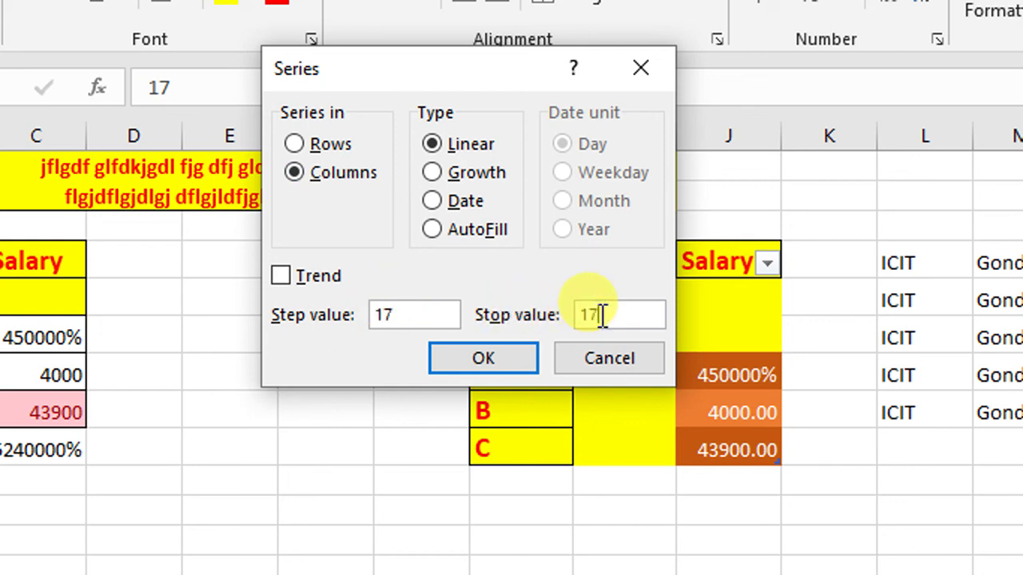
pyautogui.click(526, 359)
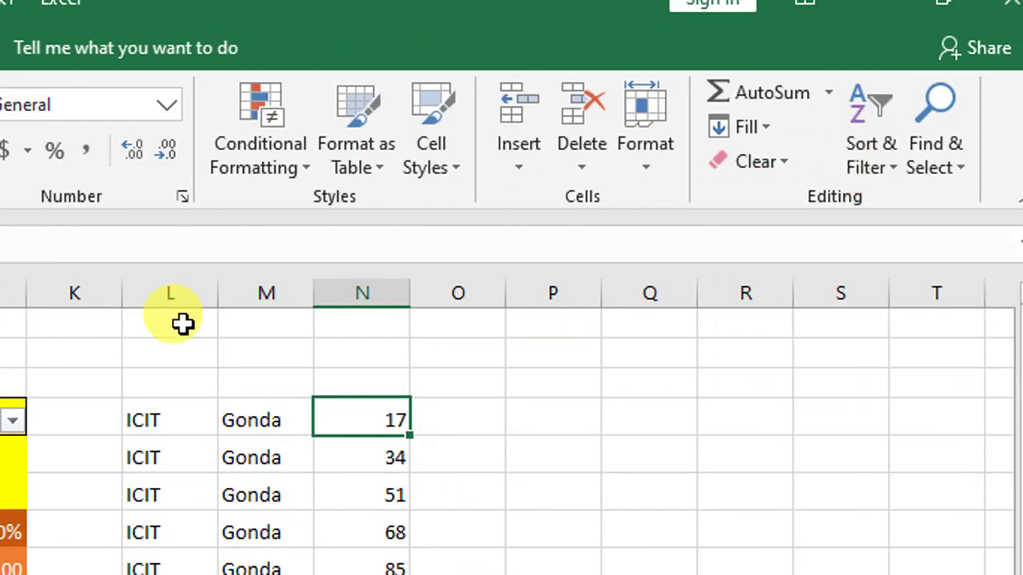
pyautogui.hotkey('alt', 'Tab')
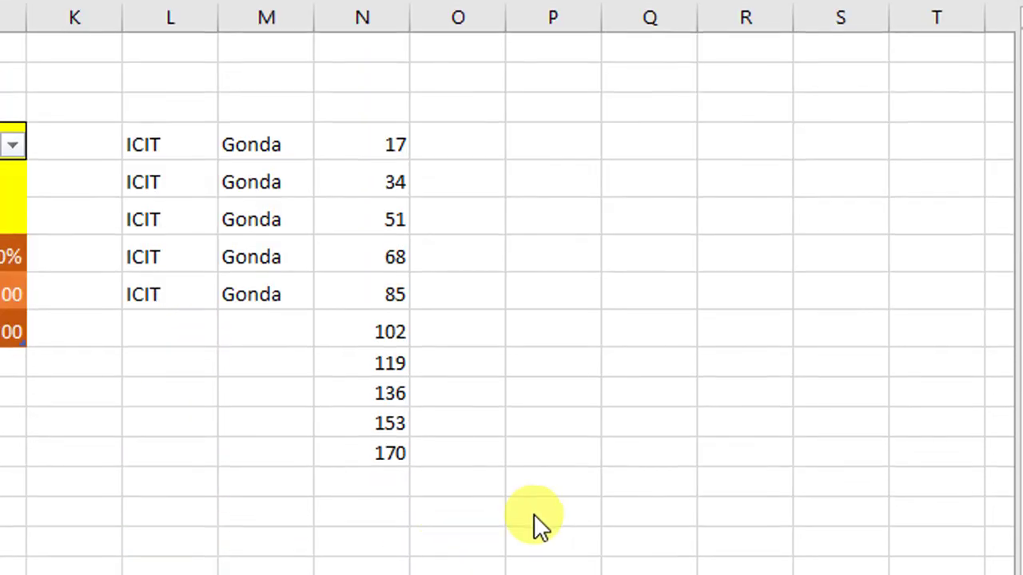
pyautogui.click(752, 497)
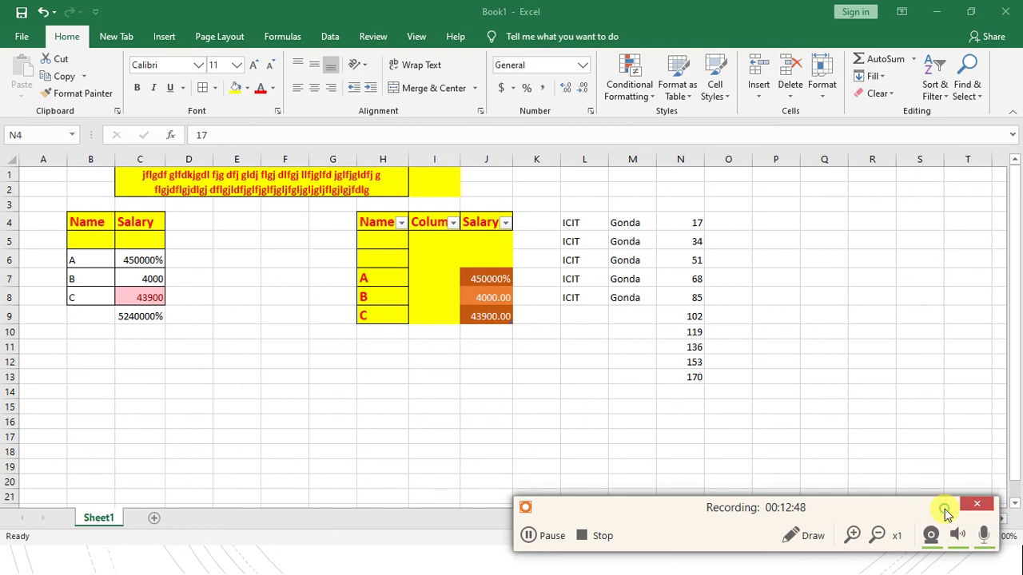
pyautogui.click(943, 509)
# Close the Book1 workbook without saving the changes
pyautogui.click(1008, 10)
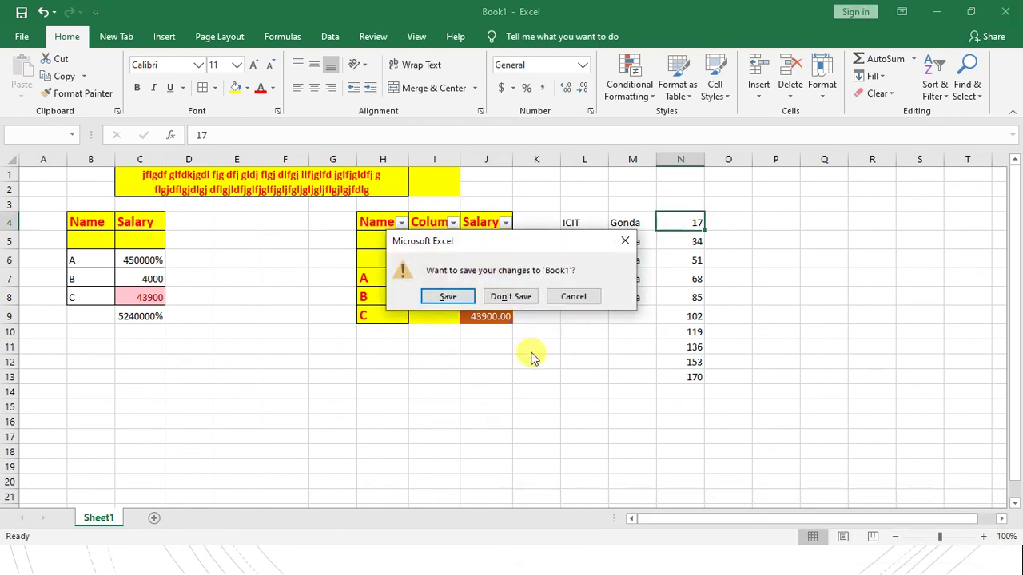
pyautogui.click(503, 300)
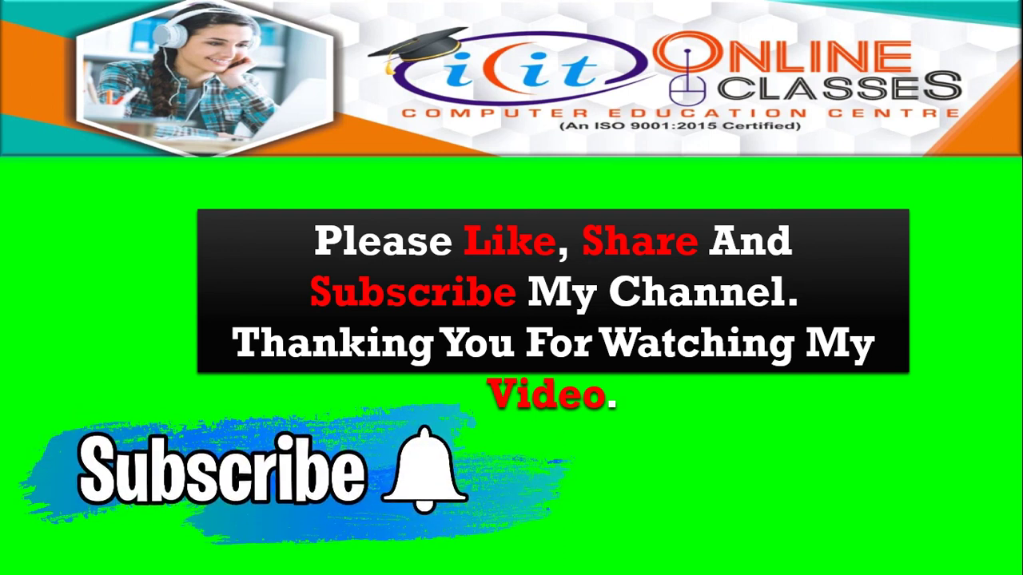
pyautogui.hotkey('alt', 'Tab')
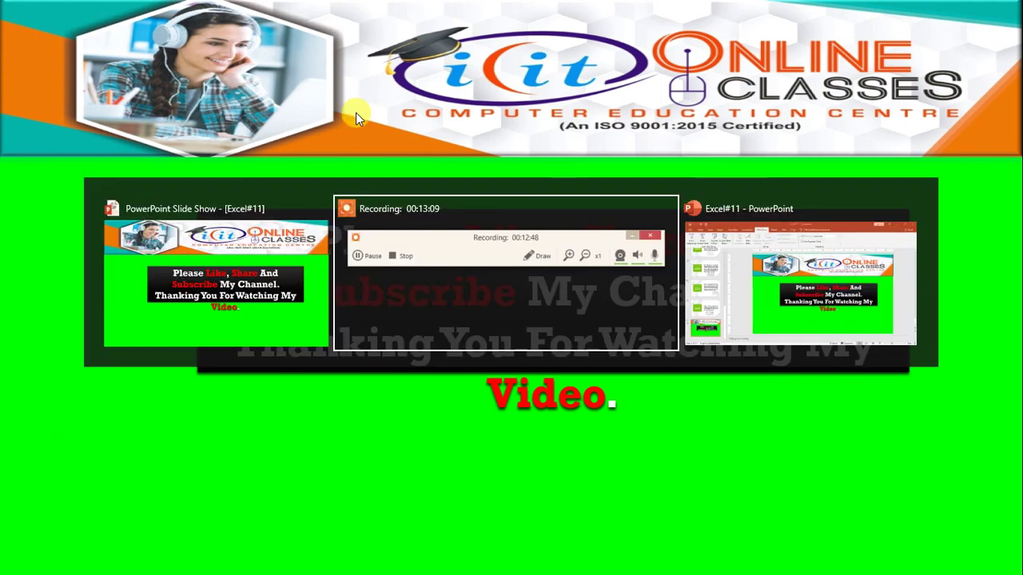